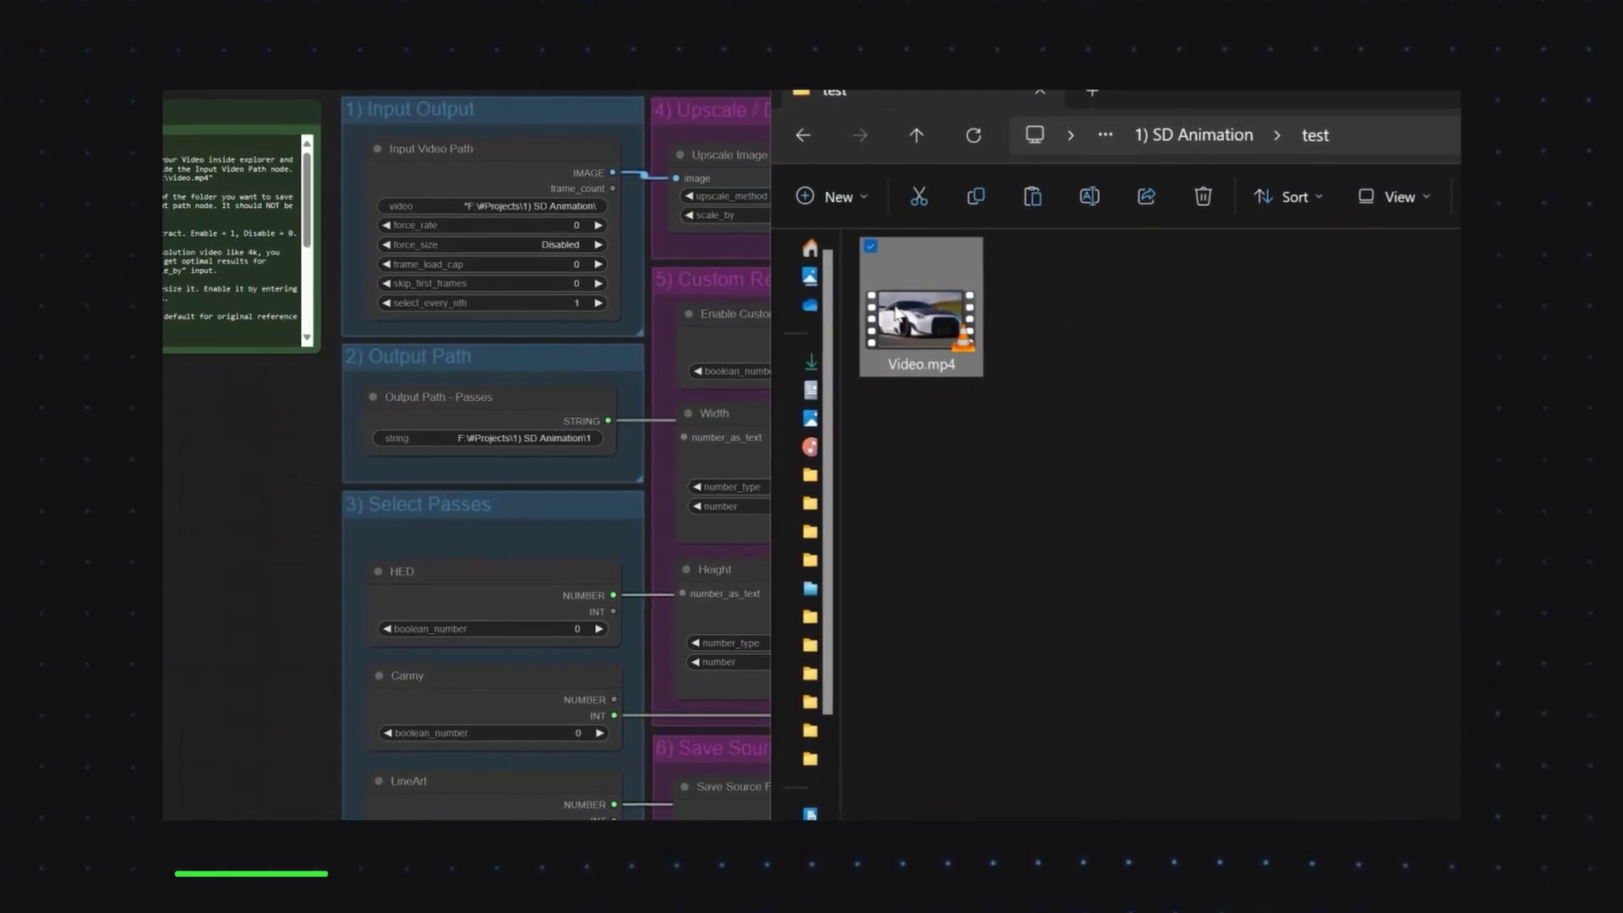
Copy Video.mp4's path and paste it into the Input Video Path field
{"action": "right_click", "coordinate": [913, 309]}
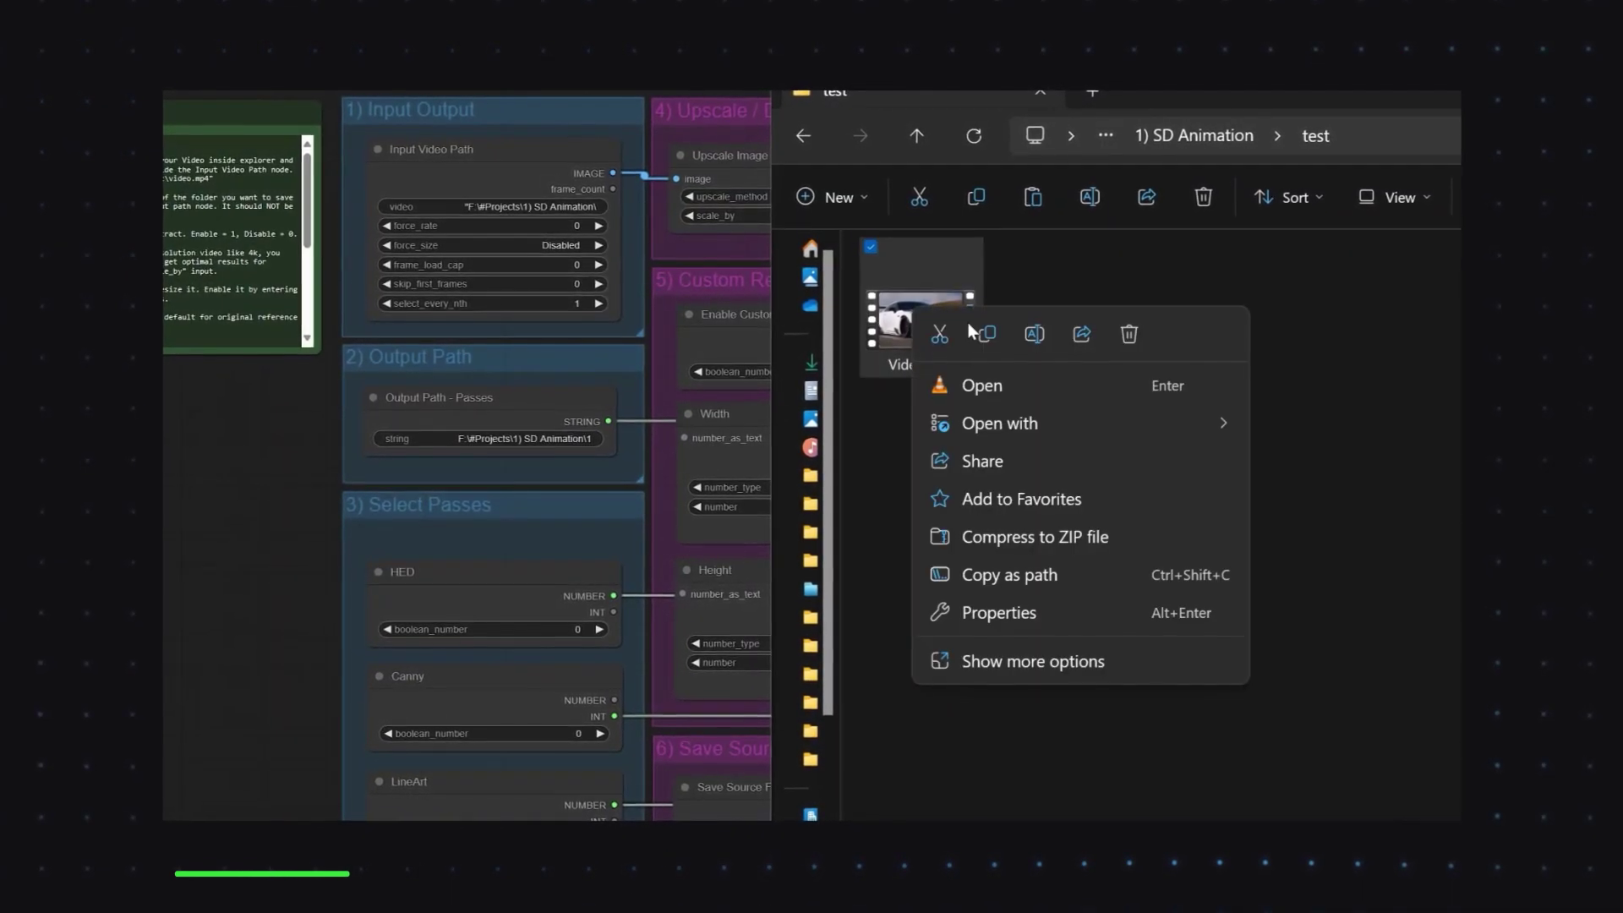
{"action": "left_click", "coordinate": [1026, 578]}
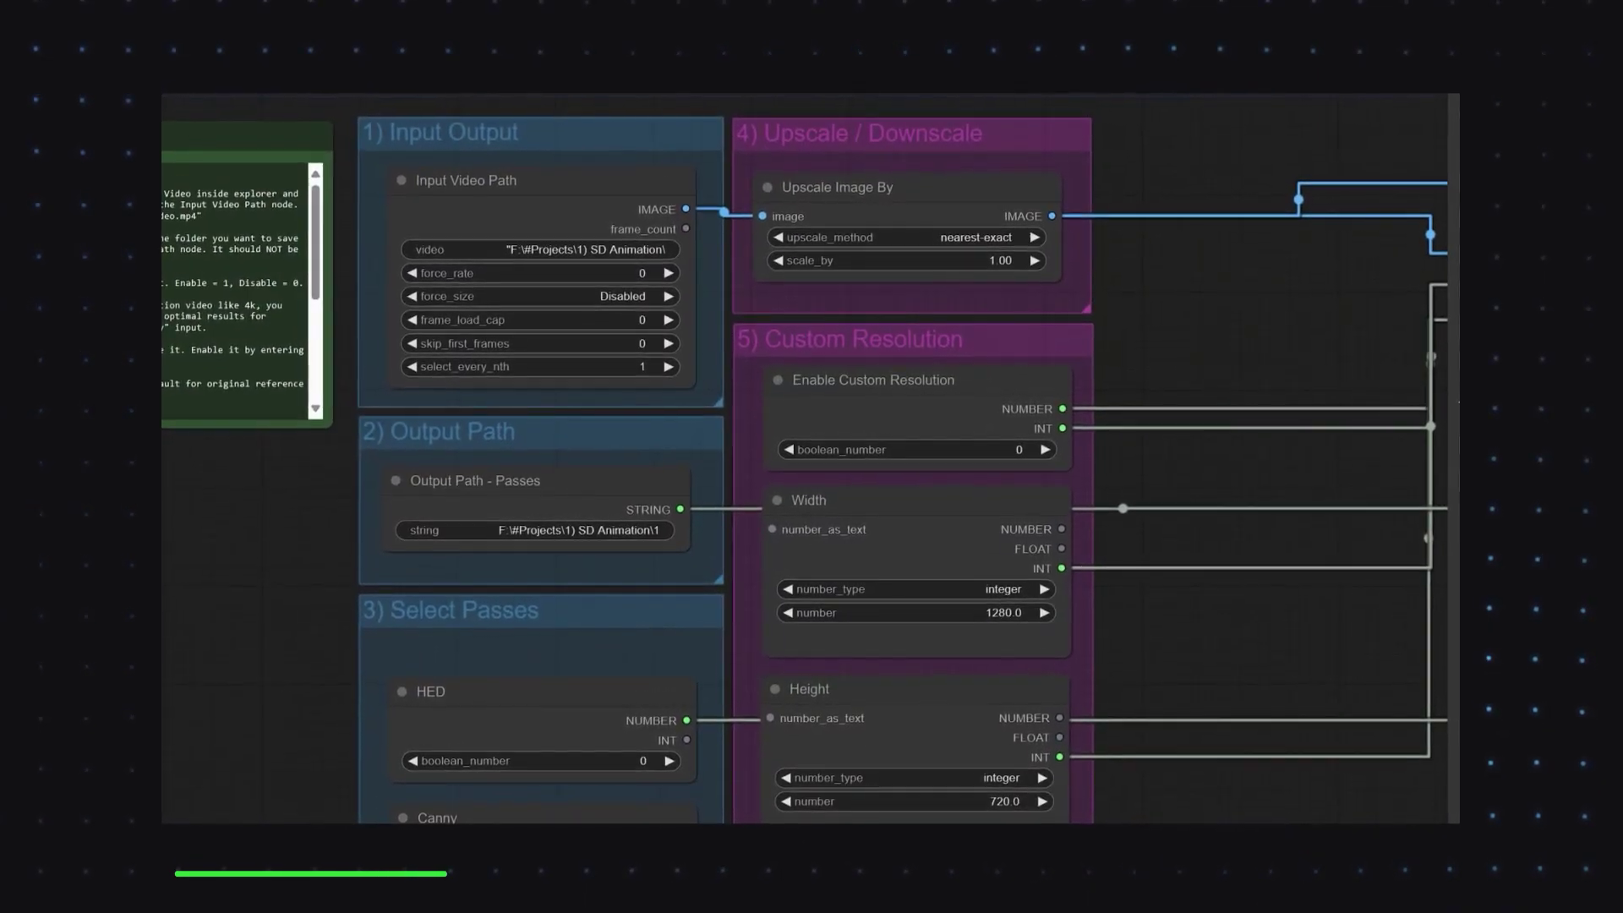
{"action": "left_click", "coordinate": [541, 249]}
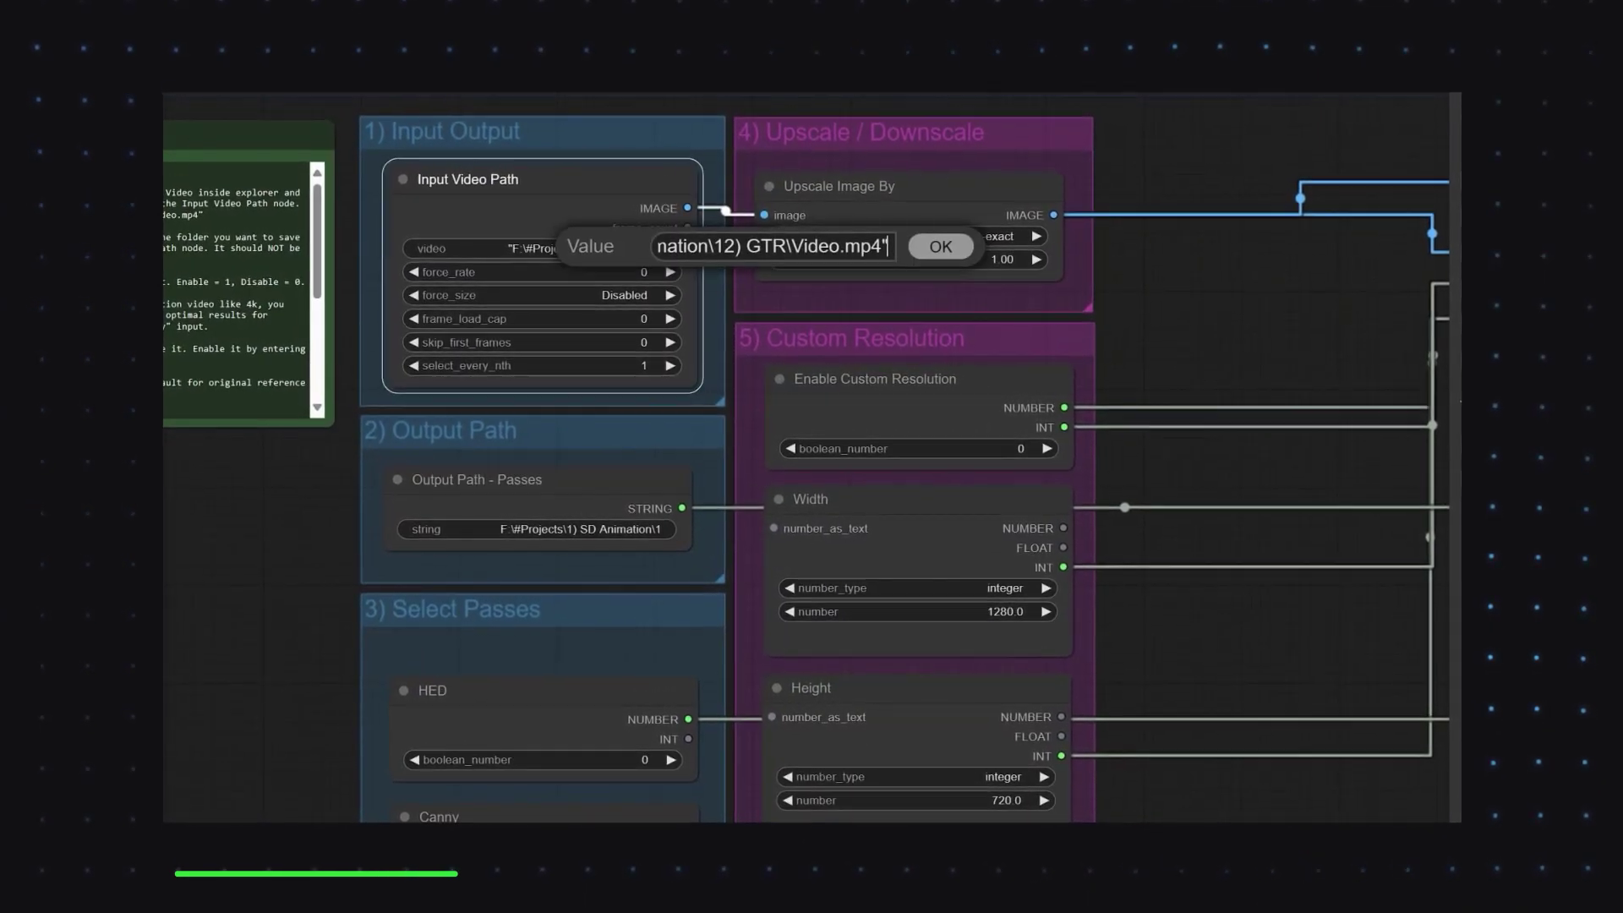
{"action": "key", "text": "ctrl+v"}
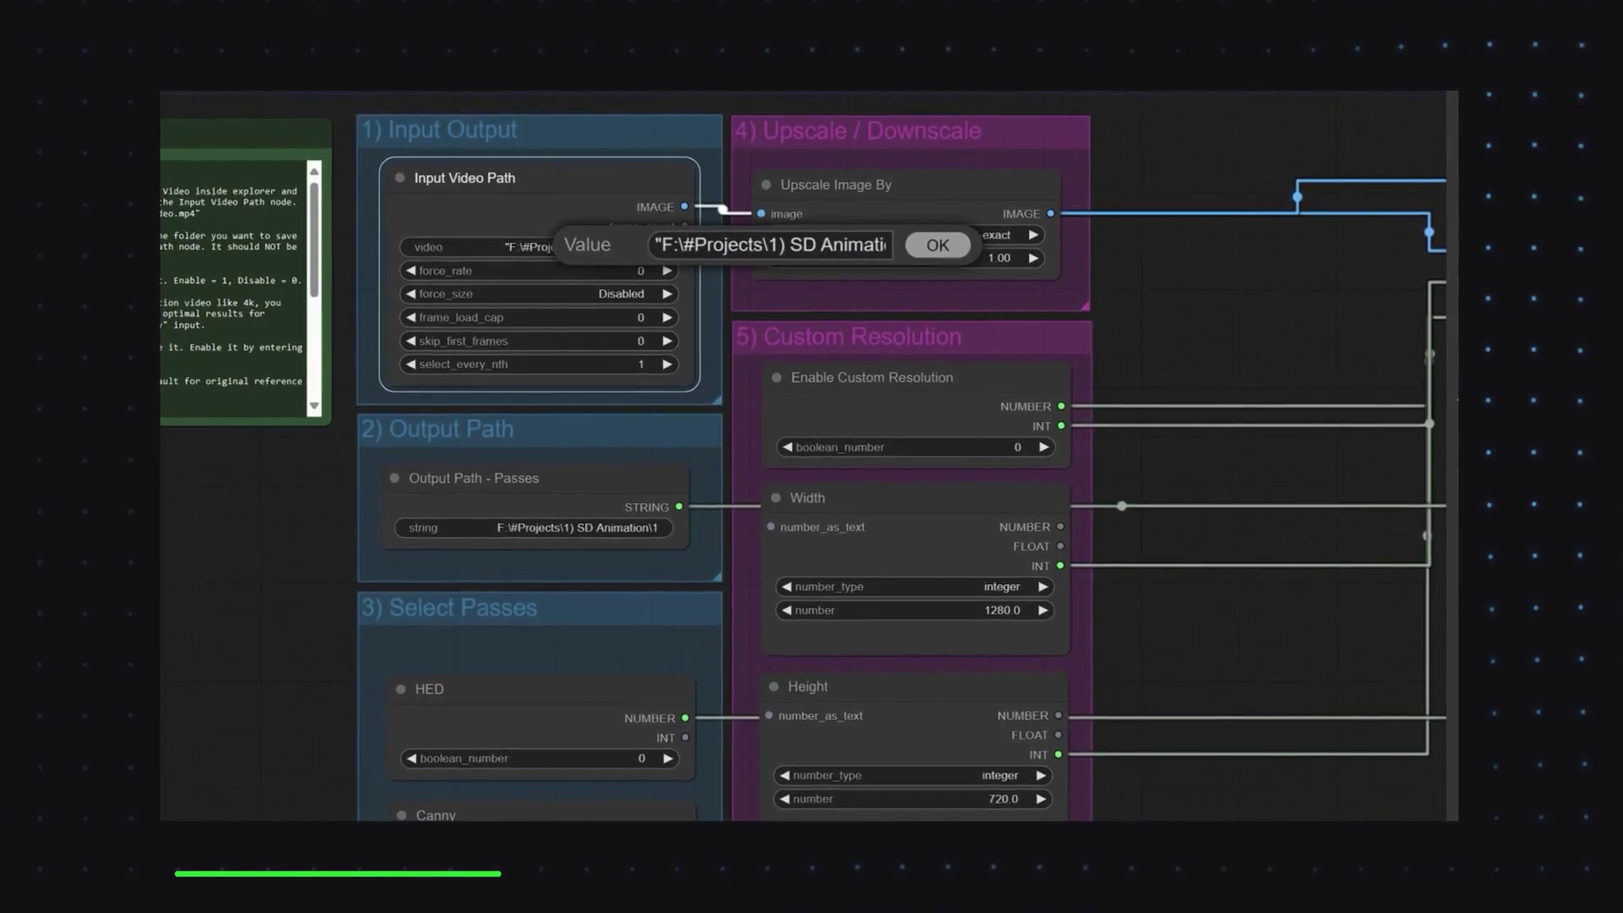
{"action": "left_click", "coordinate": [939, 244]}
Replace the Output Path - Passes value with the test folder's address
{"action": "key", "text": "alt+Tab"}
{"action": "left_click", "coordinate": [1391, 140]}
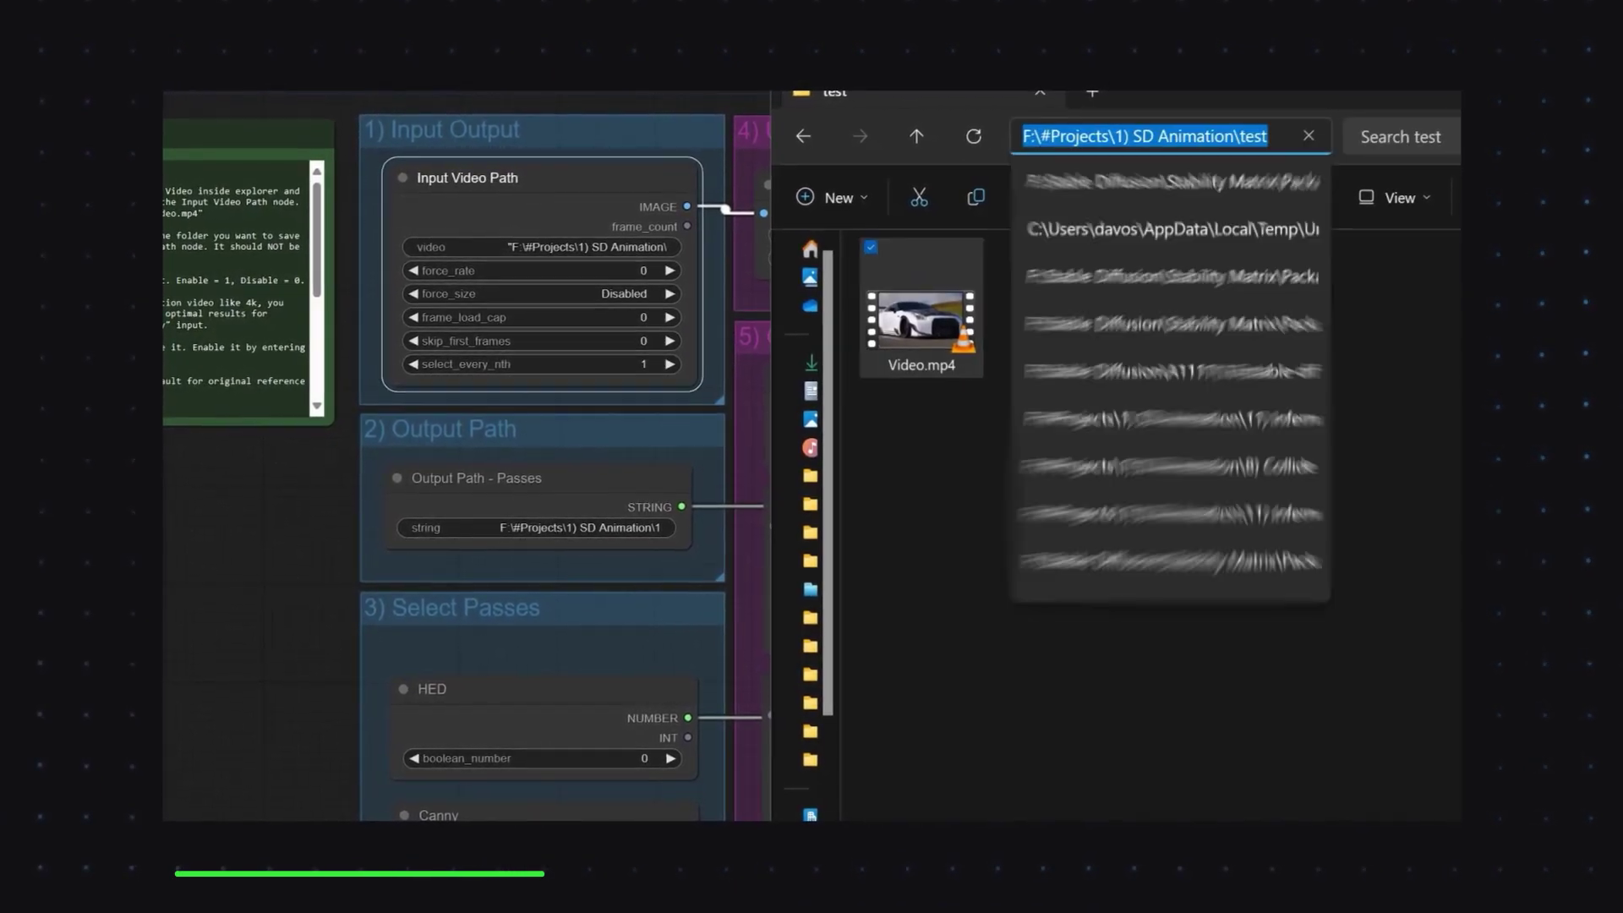
{"action": "key", "text": "ctrl+c"}
{"action": "key", "text": "alt+Tab"}
{"action": "left_click", "coordinate": [579, 528]}
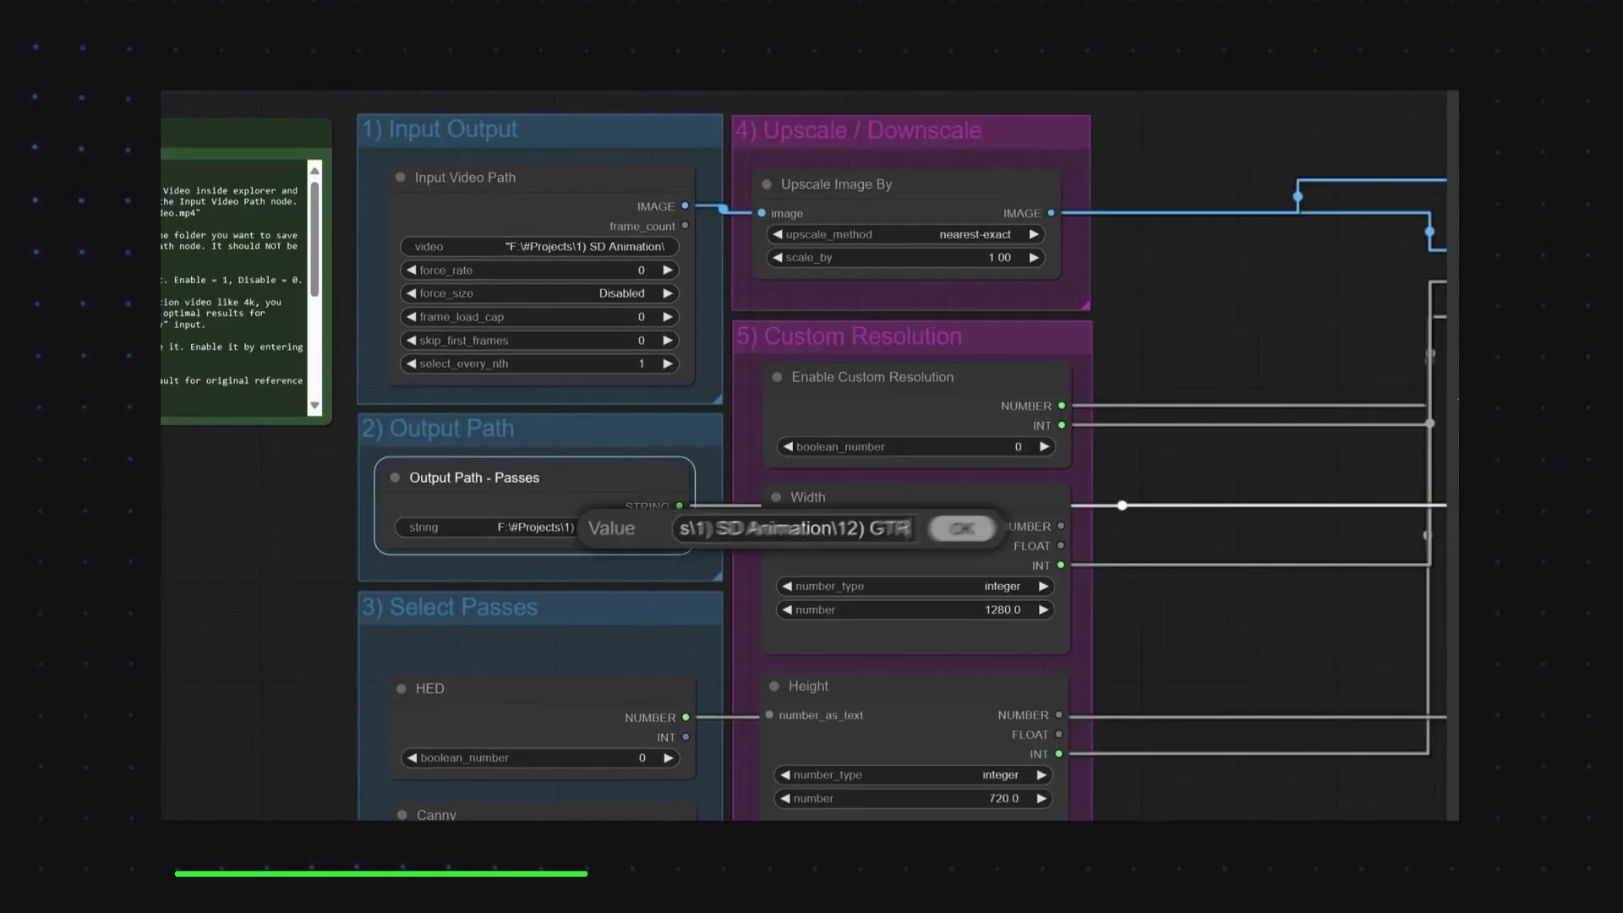
{"action": "key", "text": "ctrl+a"}
{"action": "key", "text": "ctrl+v"}
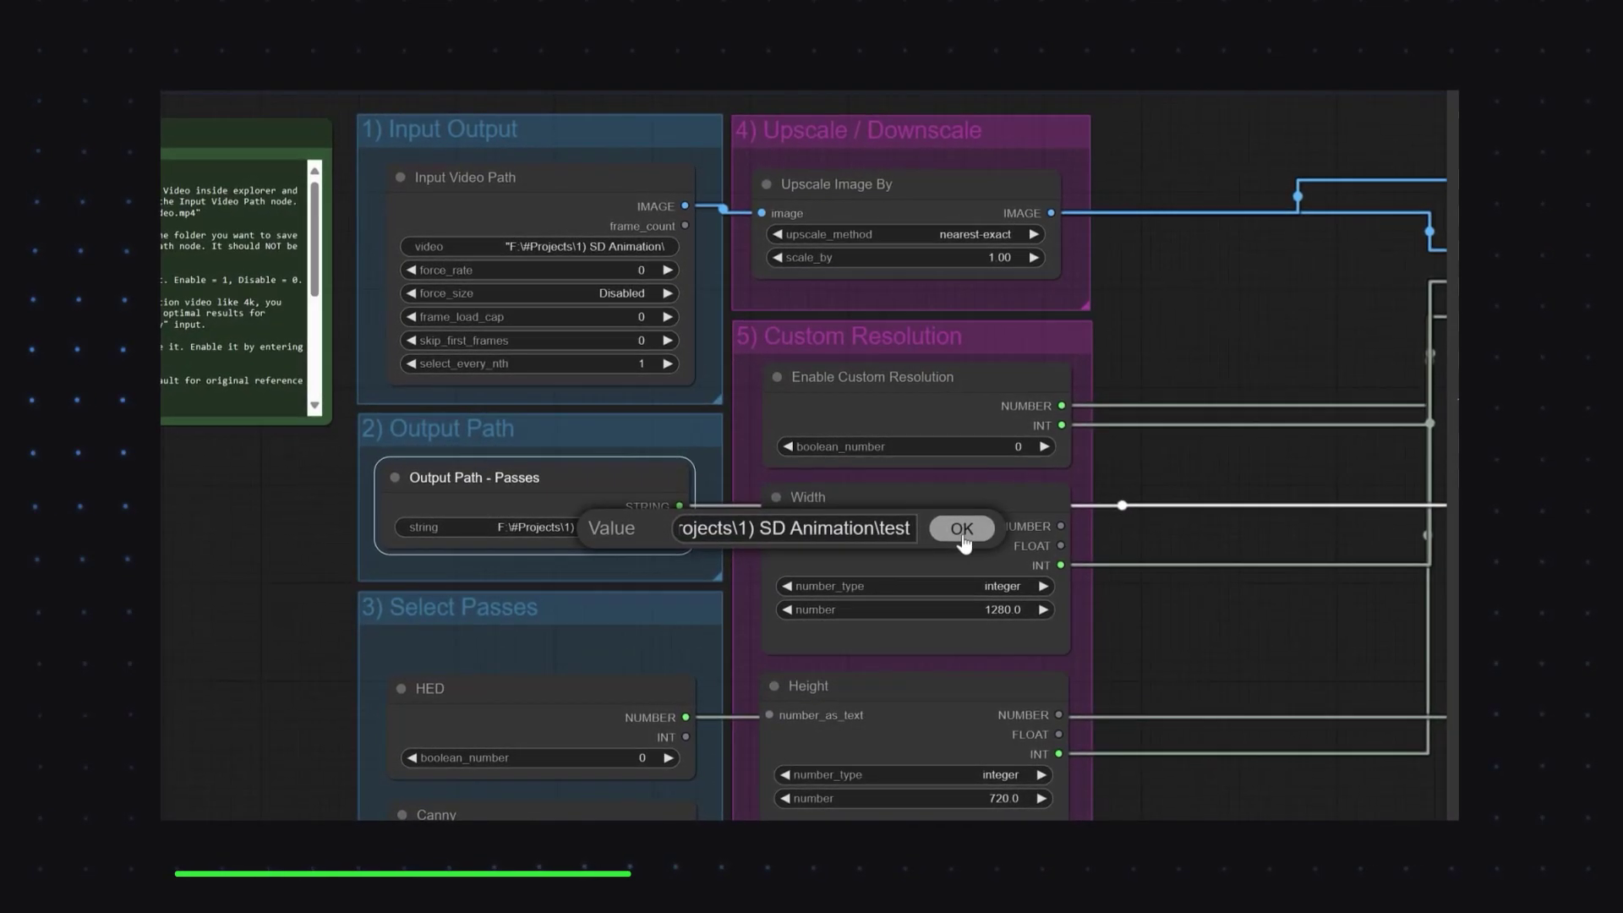
{"action": "key", "text": "Return"}
Set boolean_number to 1 on the HED, Canny, LineArt and Depth pass nodes
{"action": "left_click_drag", "start_coordinate": [639, 634], "coordinate": [667, 265]}
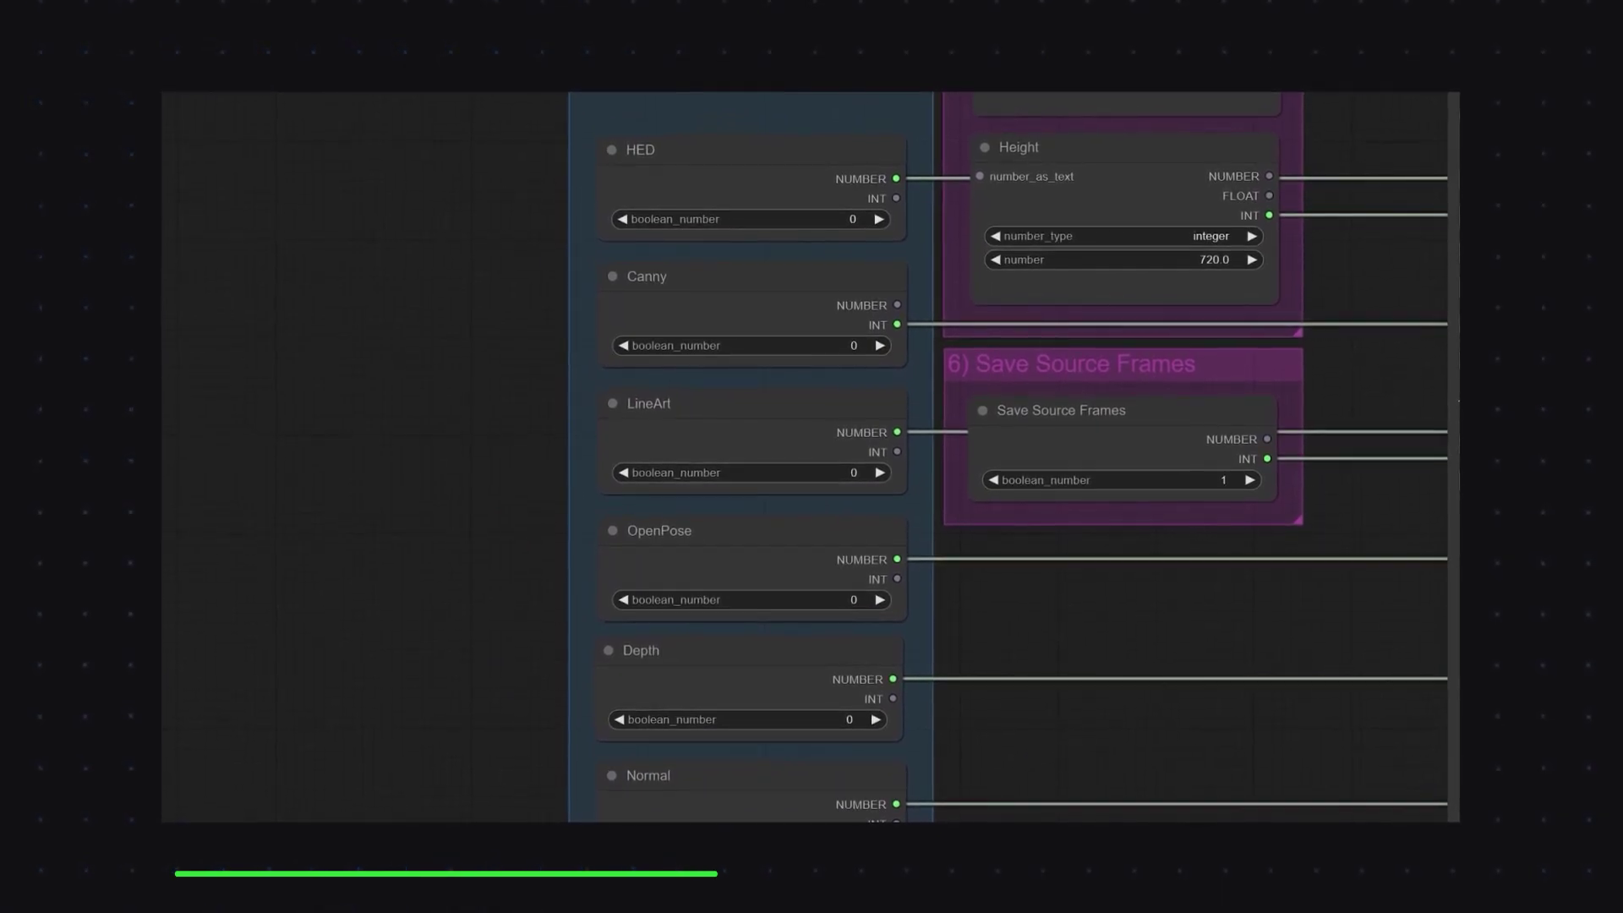
{"action": "left_click", "coordinate": [879, 218]}
{"action": "left_click", "coordinate": [879, 345]}
{"action": "left_click", "coordinate": [880, 471]}
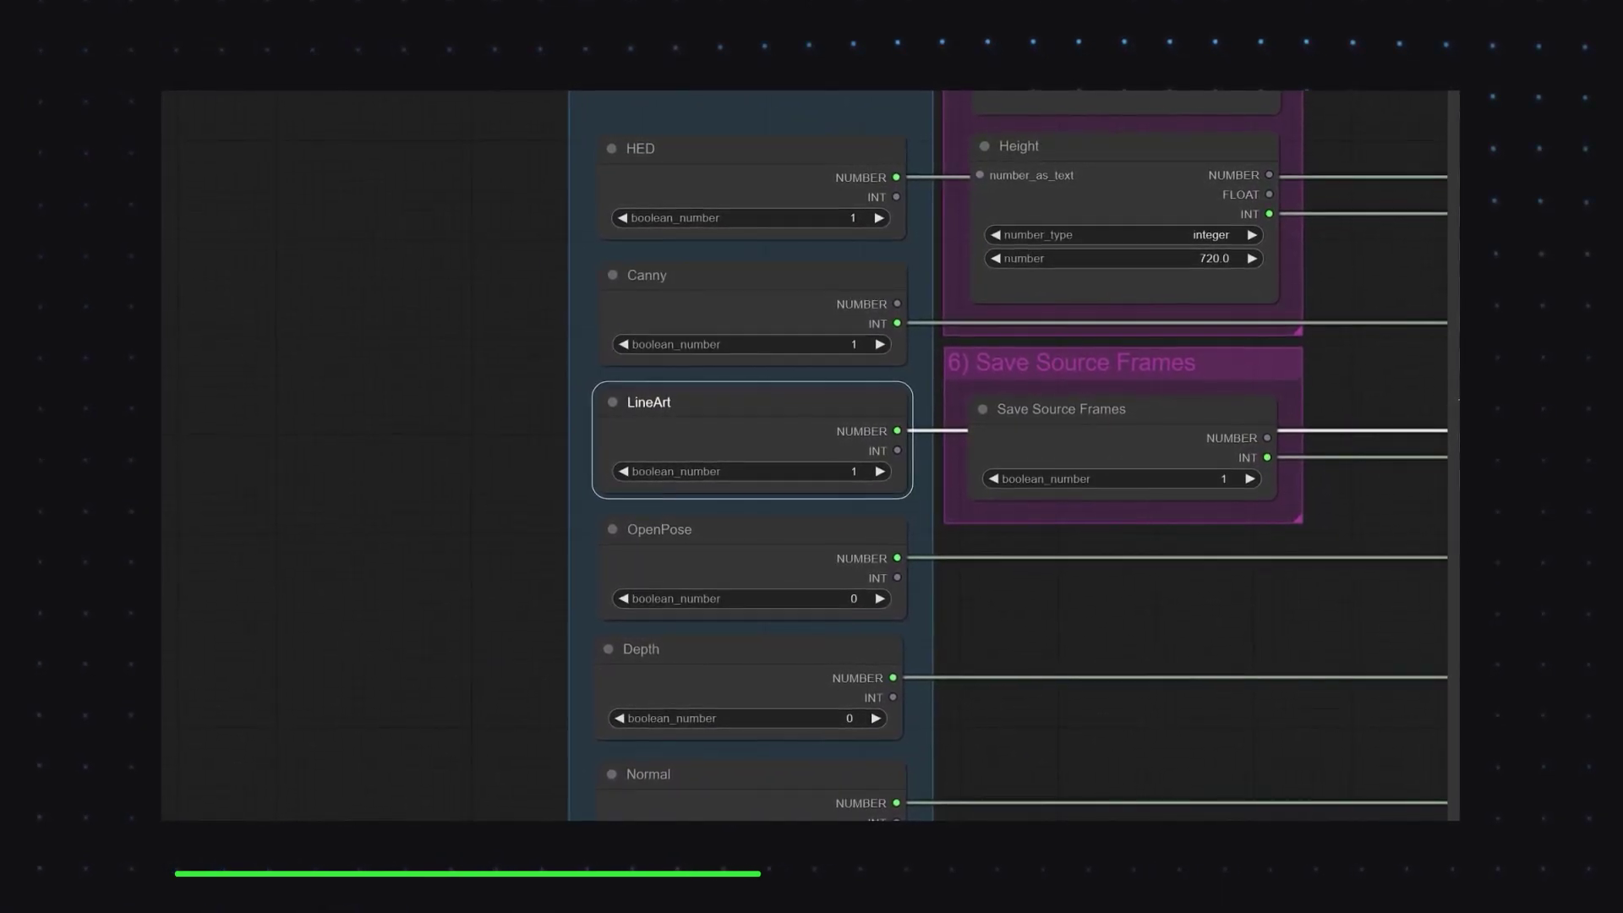
{"action": "left_click", "coordinate": [876, 719]}
{"action": "left_click", "coordinate": [1329, 340]}
Browse the extracted output images and select a range of Canny frames
{"action": "scroll", "coordinate": [1329, 340], "scroll_direction": "right", "scroll_amount": 3}
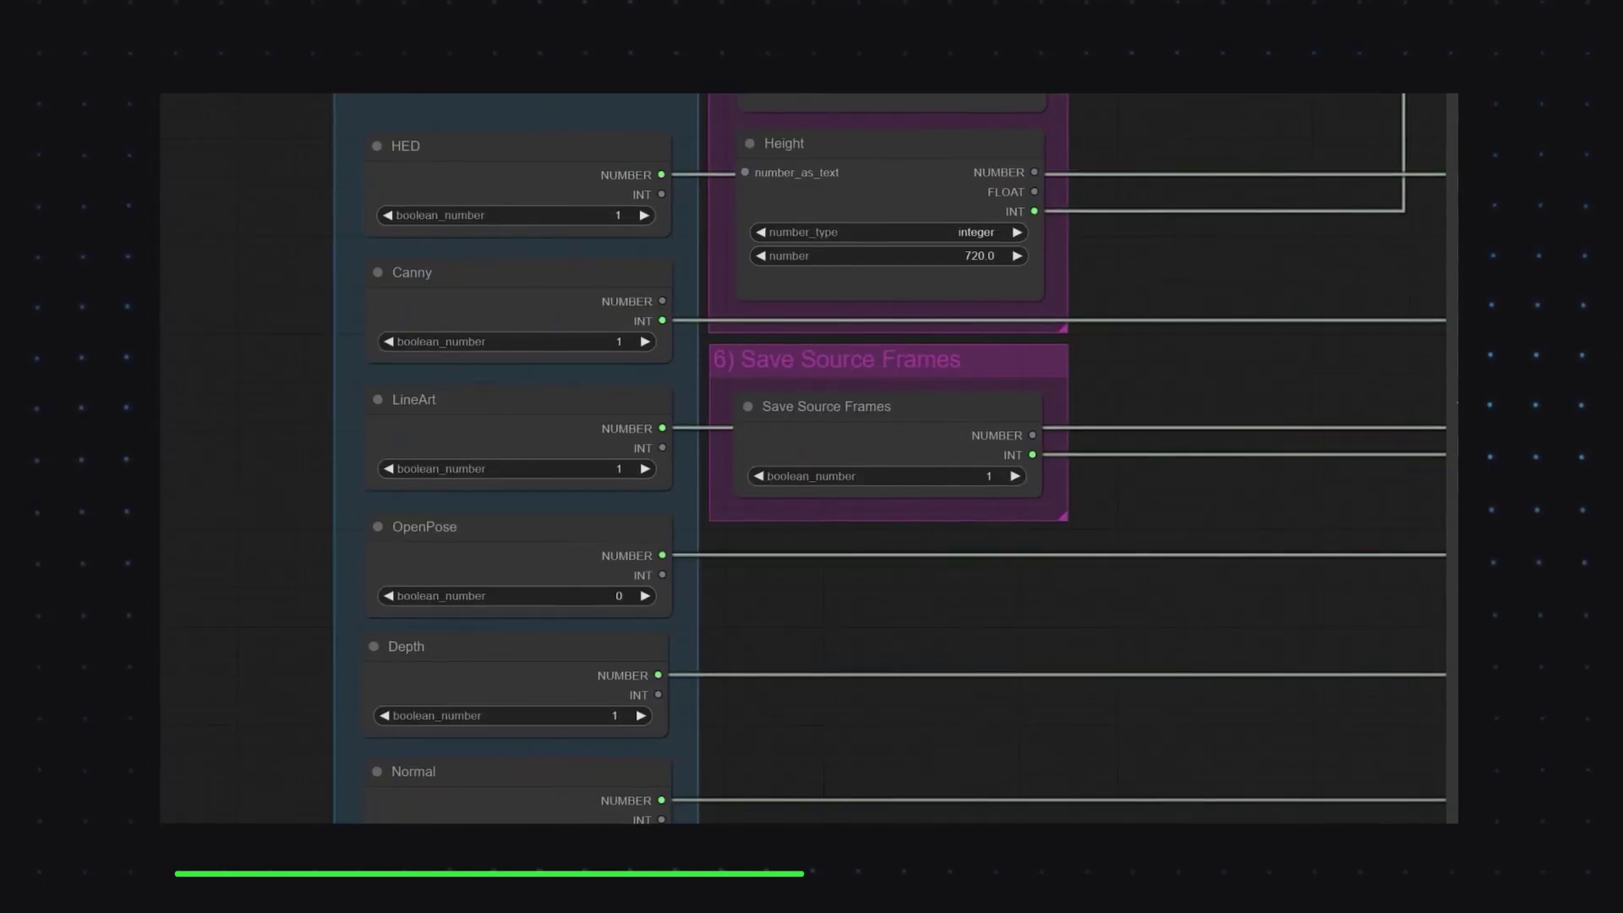
{"action": "scroll", "coordinate": [1202, 264], "scroll_direction": "up", "scroll_amount": 6}
{"action": "scroll", "coordinate": [1166, 366], "scroll_direction": "left", "scroll_amount": 2}
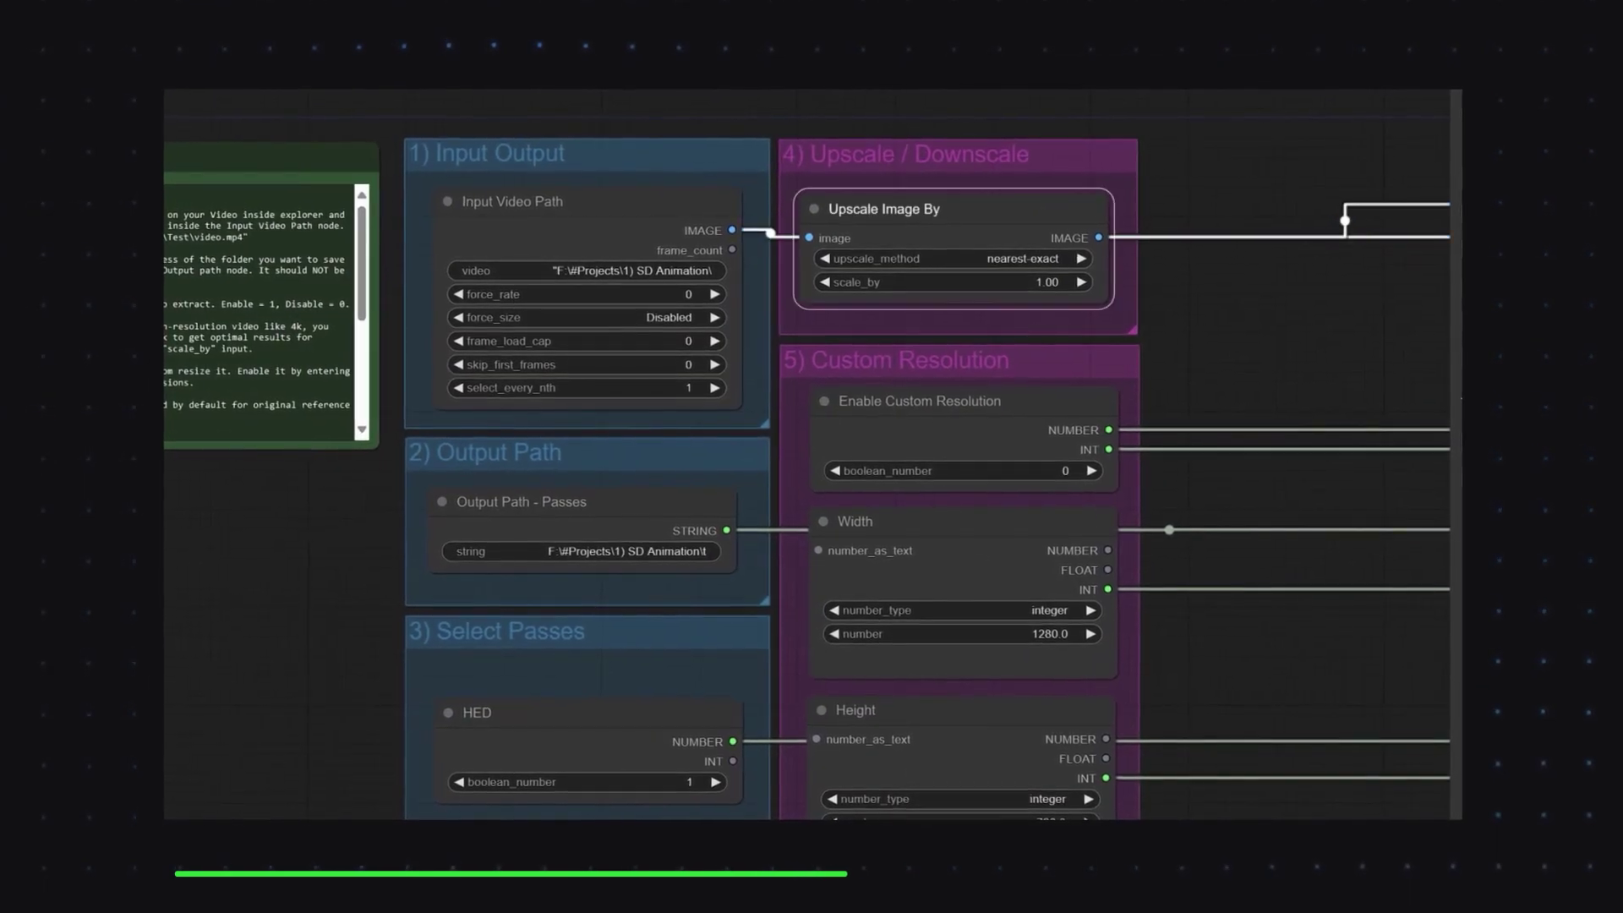
{"action": "scroll", "coordinate": [1025, 300], "scroll_direction": "right", "scroll_amount": 3}
{"action": "scroll", "coordinate": [1025, 301], "scroll_direction": "down", "scroll_amount": 2}
{"action": "scroll", "coordinate": [1012, 423], "scroll_direction": "down", "scroll_amount": 3}
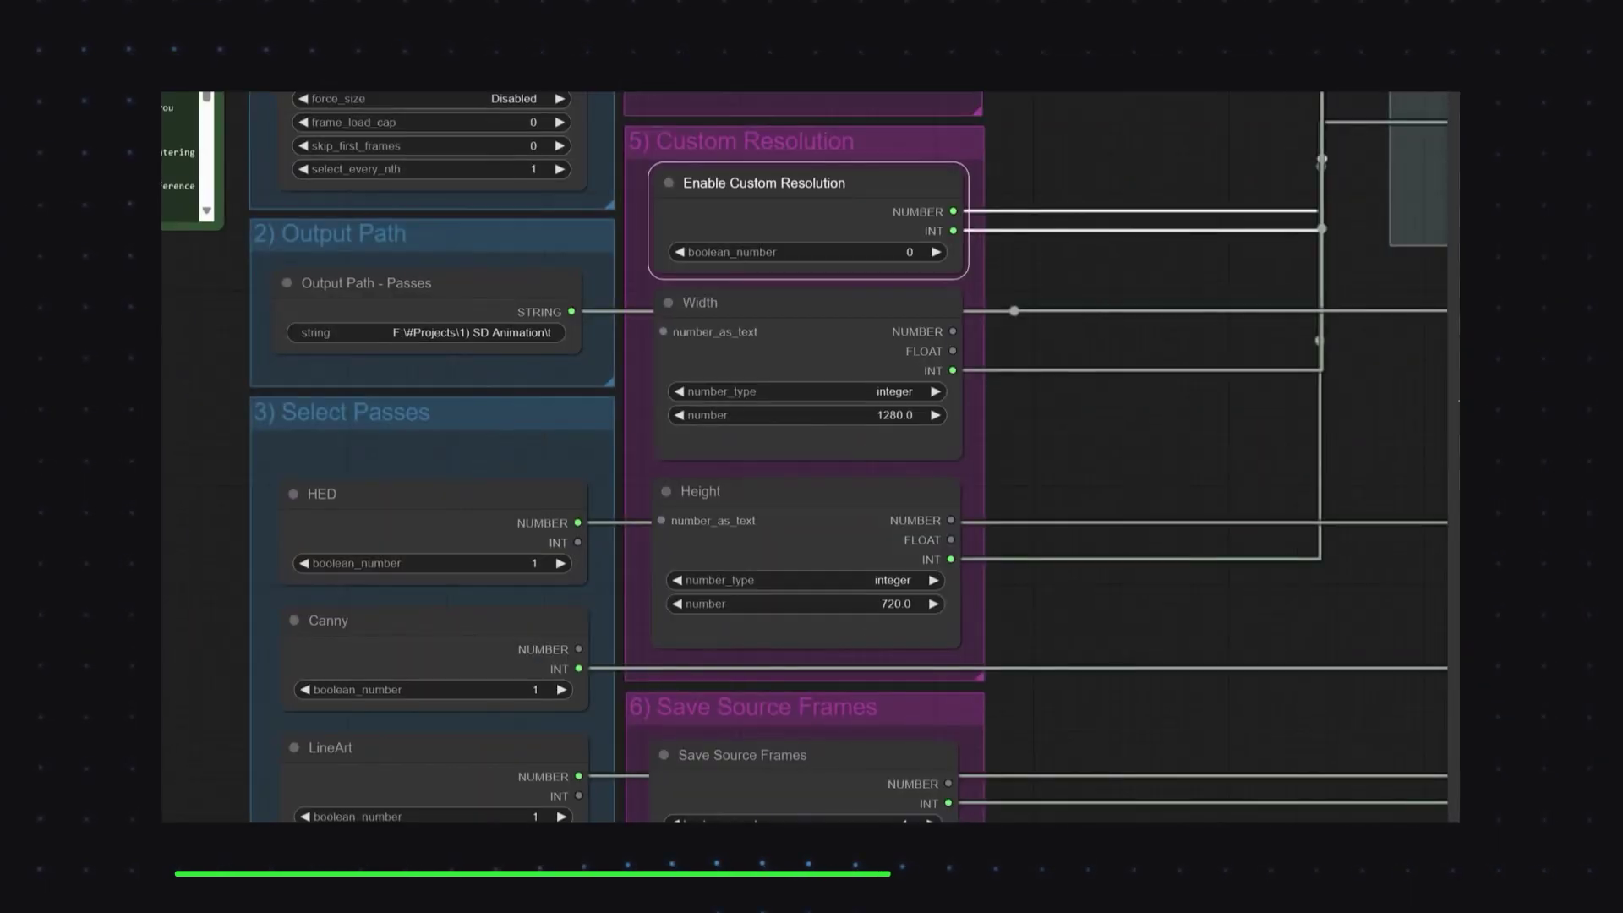
{"action": "scroll", "coordinate": [1200, 524], "scroll_direction": "down", "scroll_amount": 3}
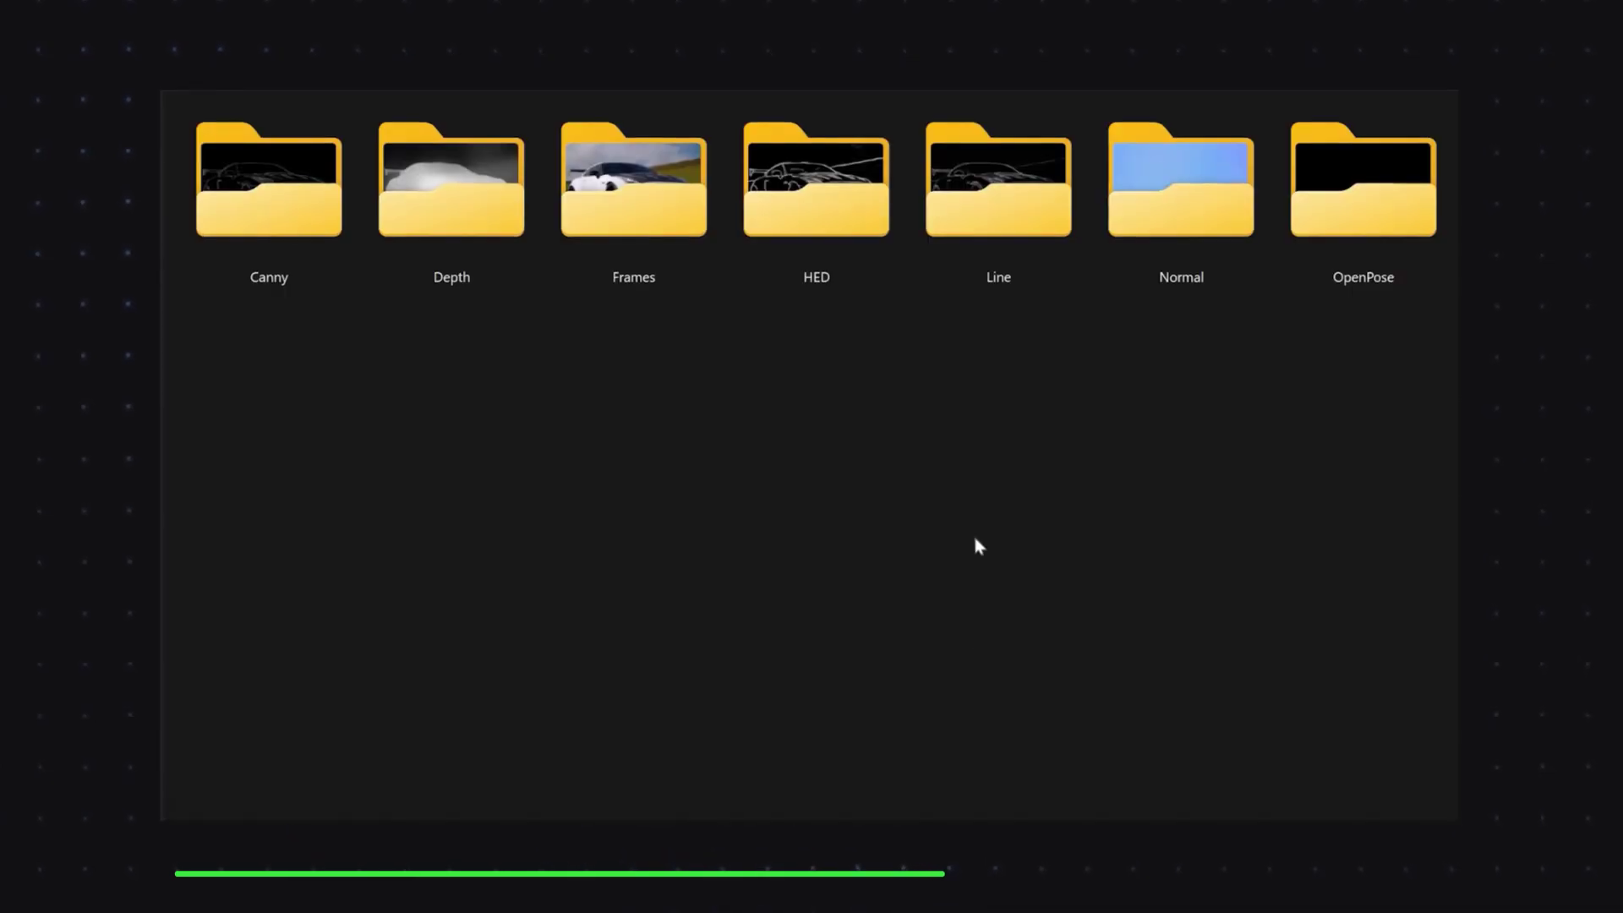
{"action": "left_click_drag", "start_coordinate": [989, 446], "coordinate": [225, 225]}
{"action": "left_click", "coordinate": [364, 414]}
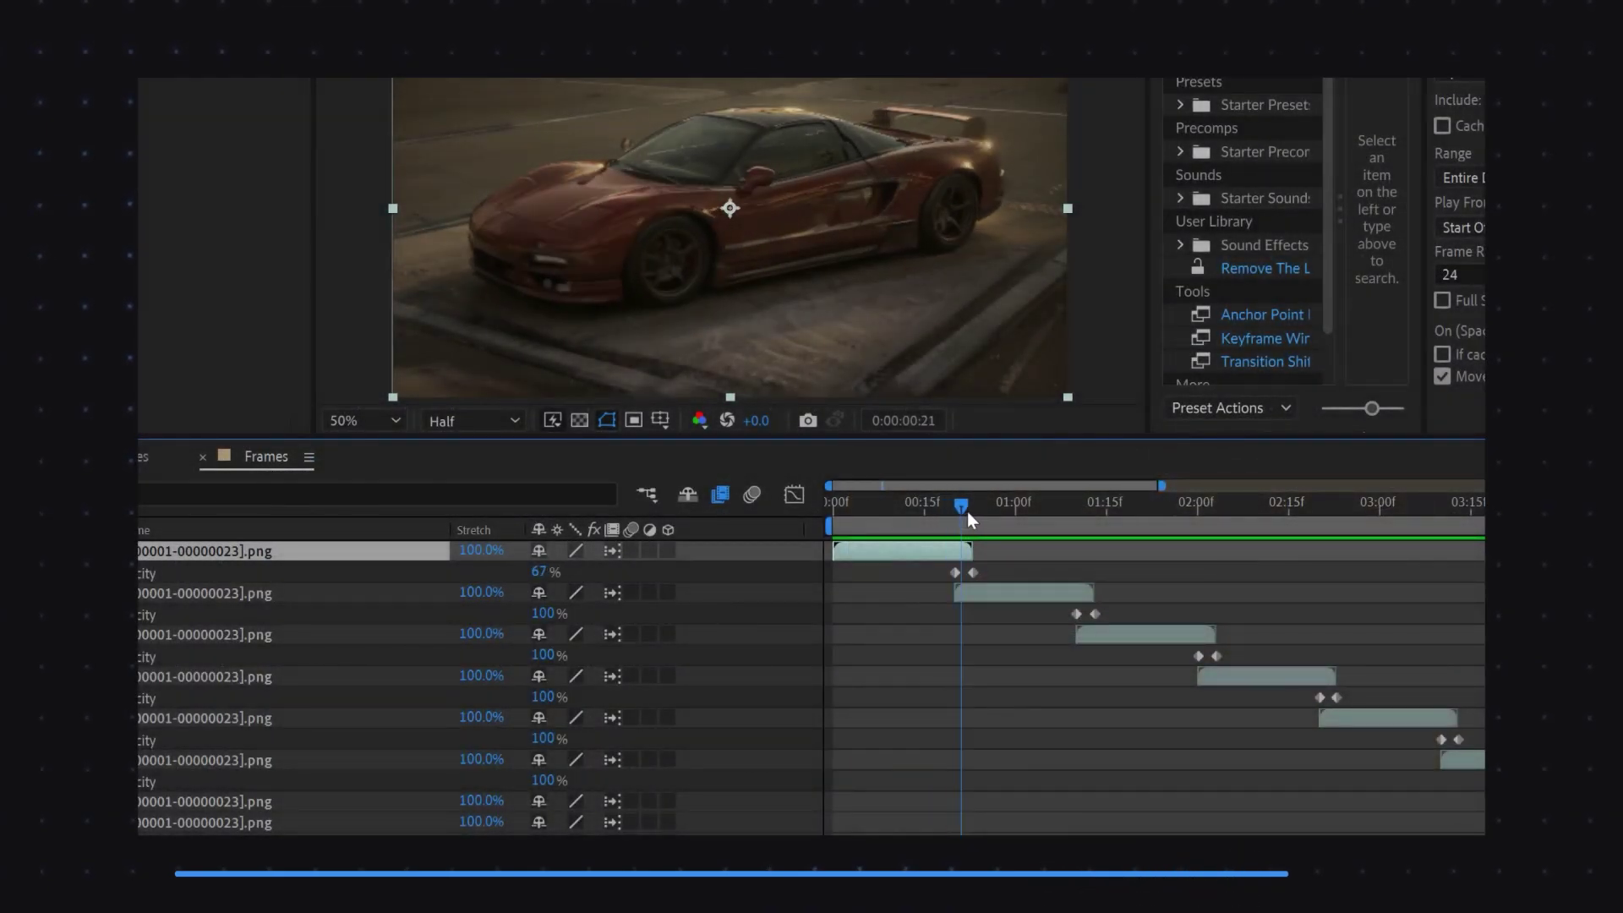
Scrub the car animation timeline and preview playback from the start
{"action": "mouse_move", "coordinate": [967, 511]}
{"action": "left_mouse_down"}
{"action": "mouse_move", "coordinate": [989, 512]}
{"action": "mouse_move", "coordinate": [962, 512]}
{"action": "left_mouse_up"}
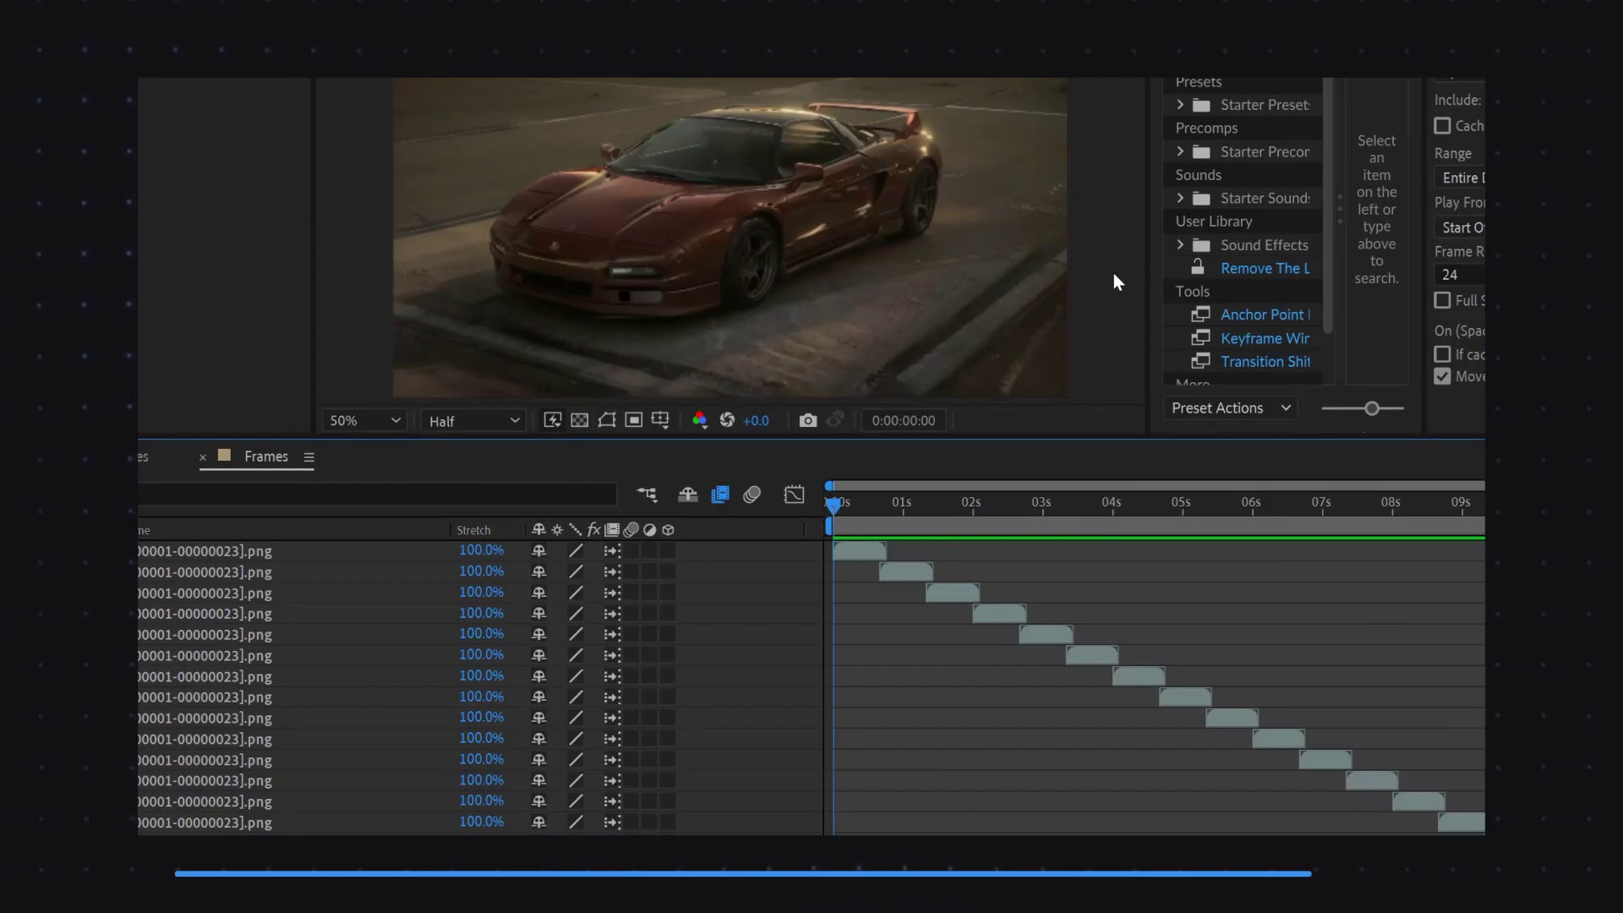
{"action": "key", "text": "space"}
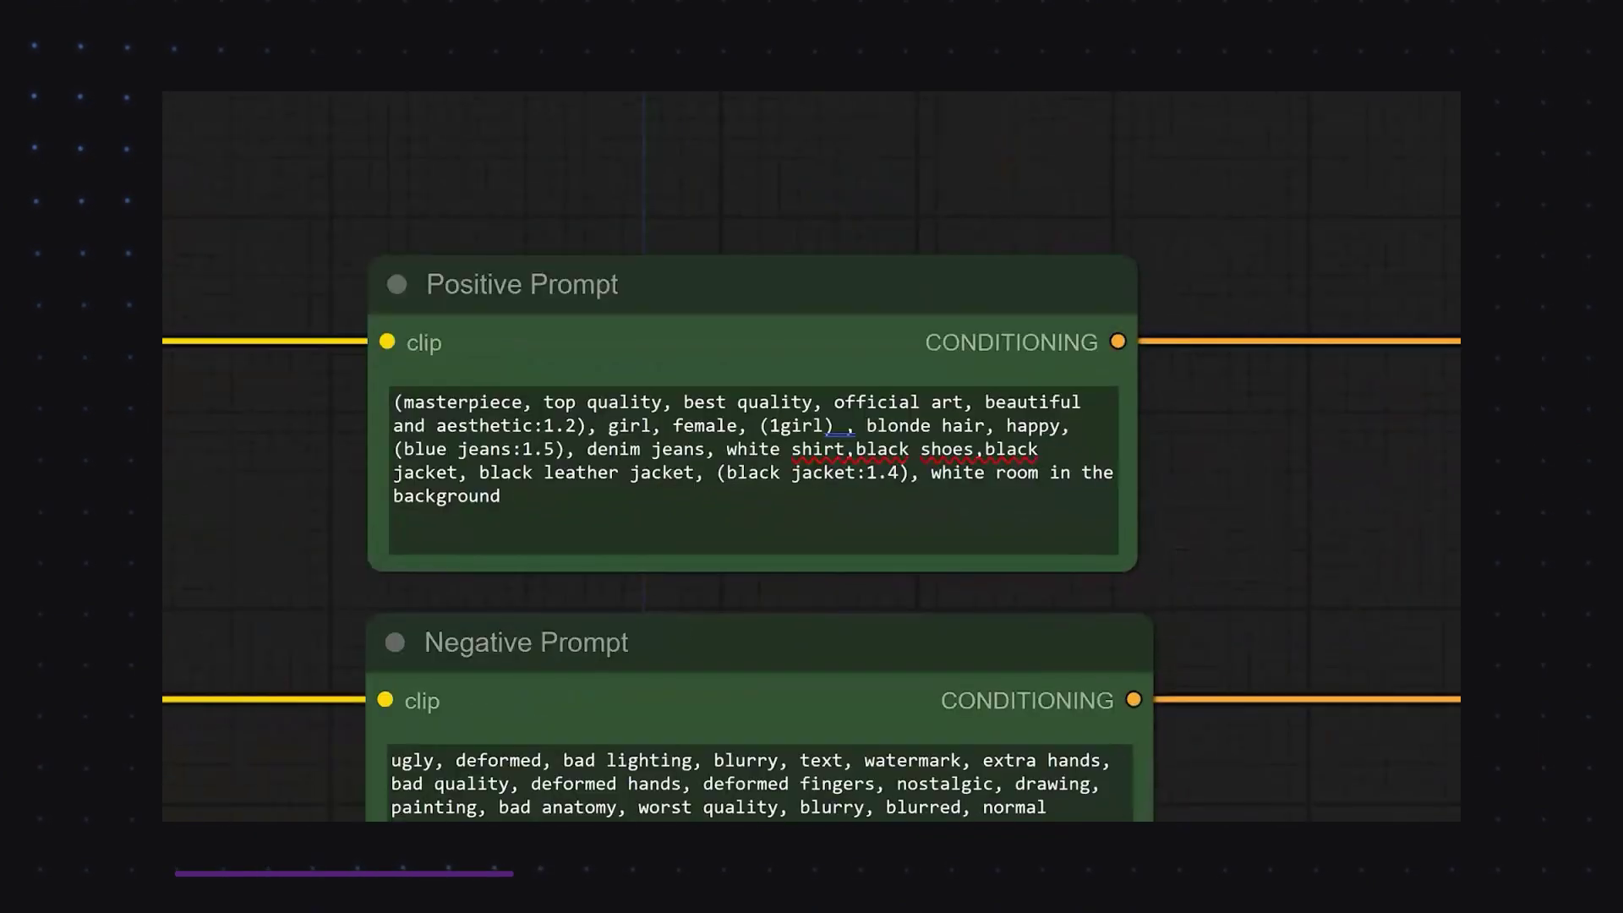
Delete the brackets and ':1.4' / ':1.5' weights around black jacket and blue jeans
{"action": "left_click_drag", "start_coordinate": [907, 473], "coordinate": [857, 472]}
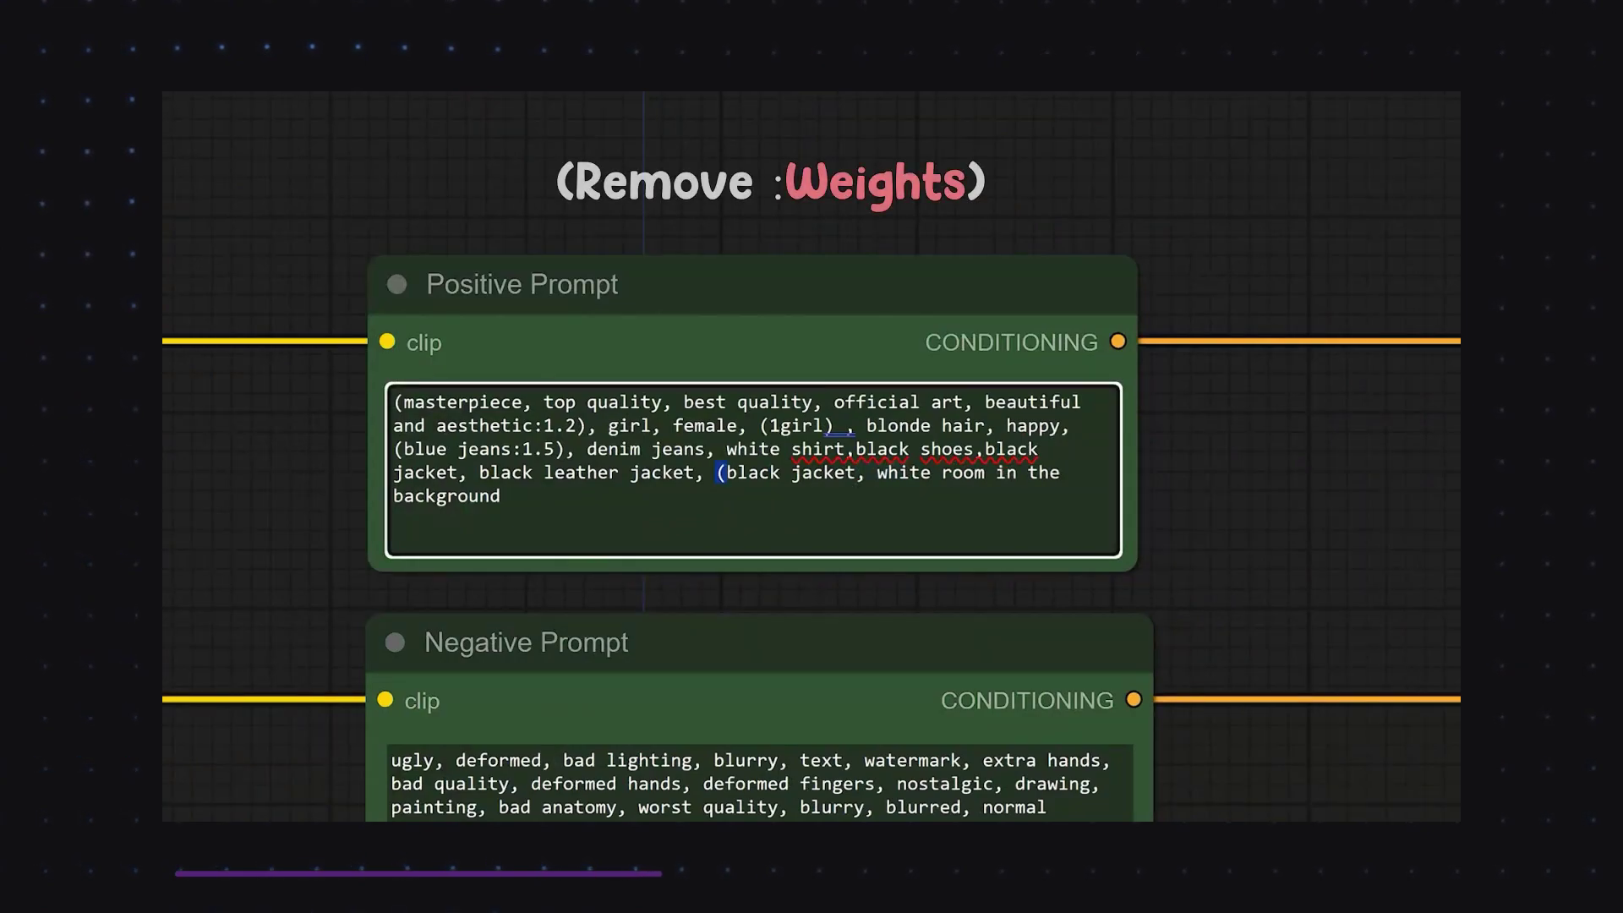
{"action": "key", "text": "BackSpace"}
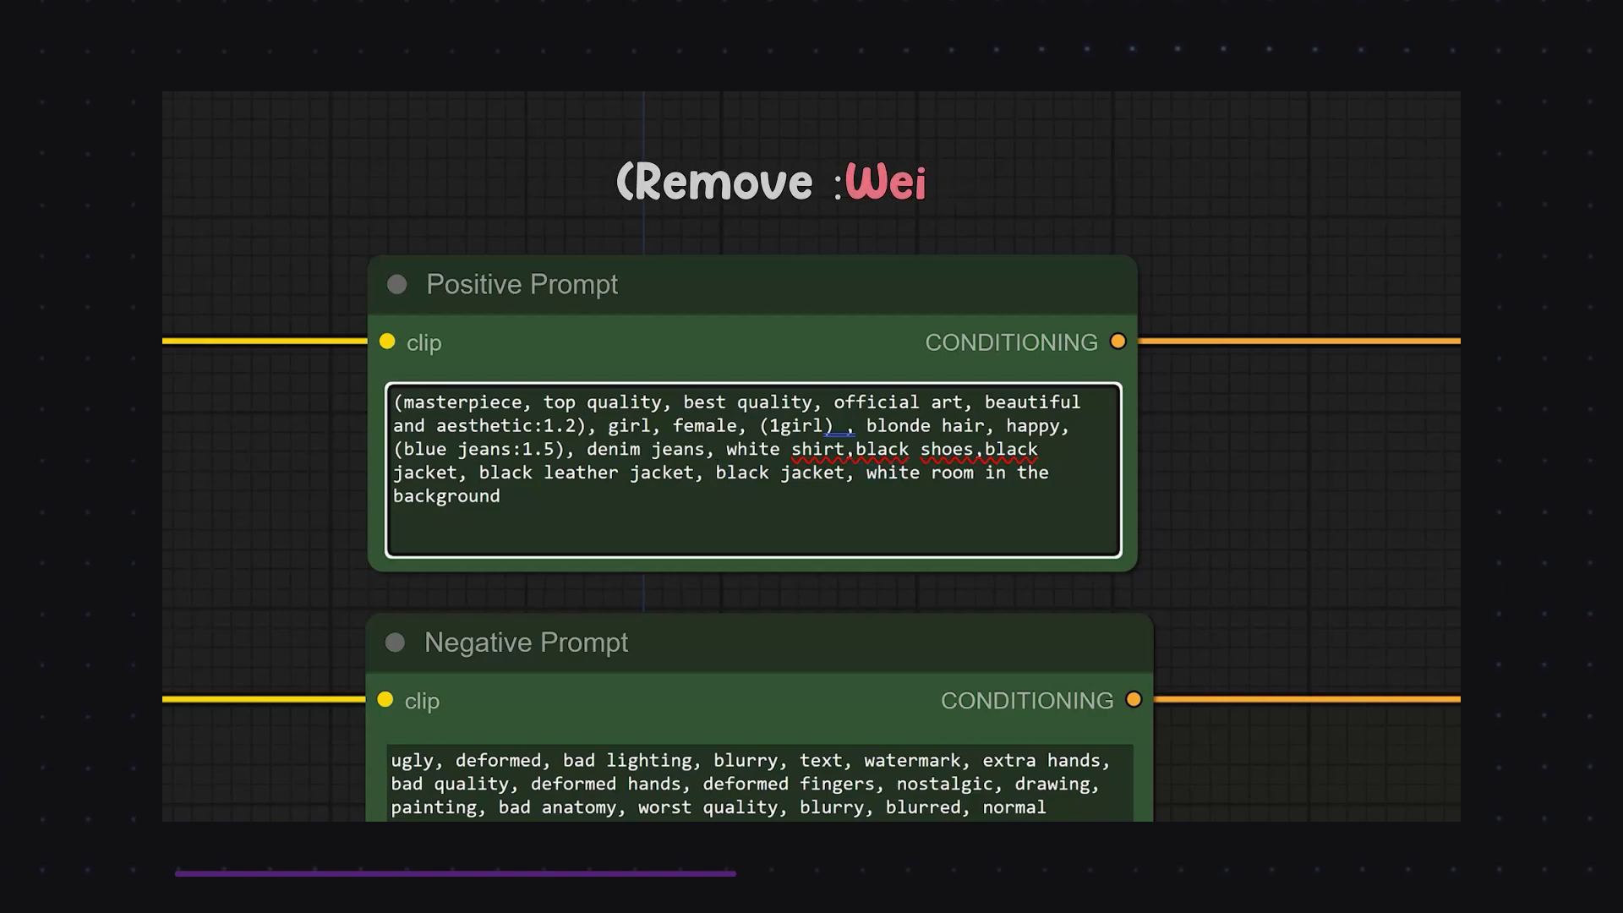
{"action": "left_click_drag", "start_coordinate": [565, 449], "coordinate": [522, 449]}
{"action": "key", "text": "BackSpace"}
{"action": "left_click", "coordinate": [400, 449]}
{"action": "key", "text": "BackSpace"}
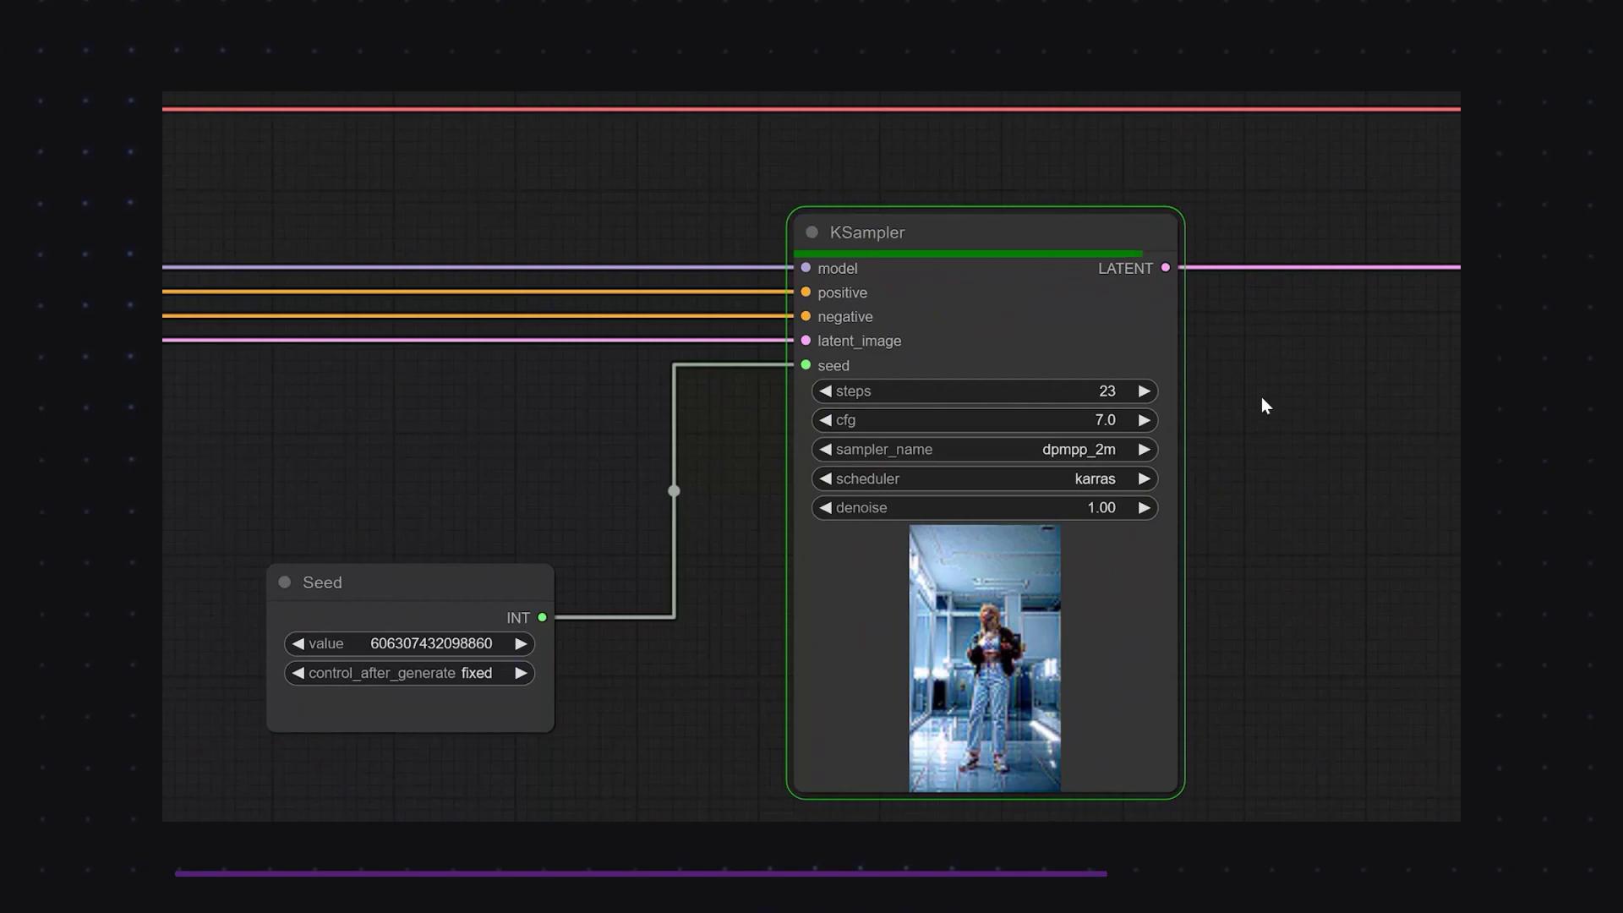
Switch to the File Explorer output folder to check the rendered frame
{"action": "key", "text": "alt+Tab"}
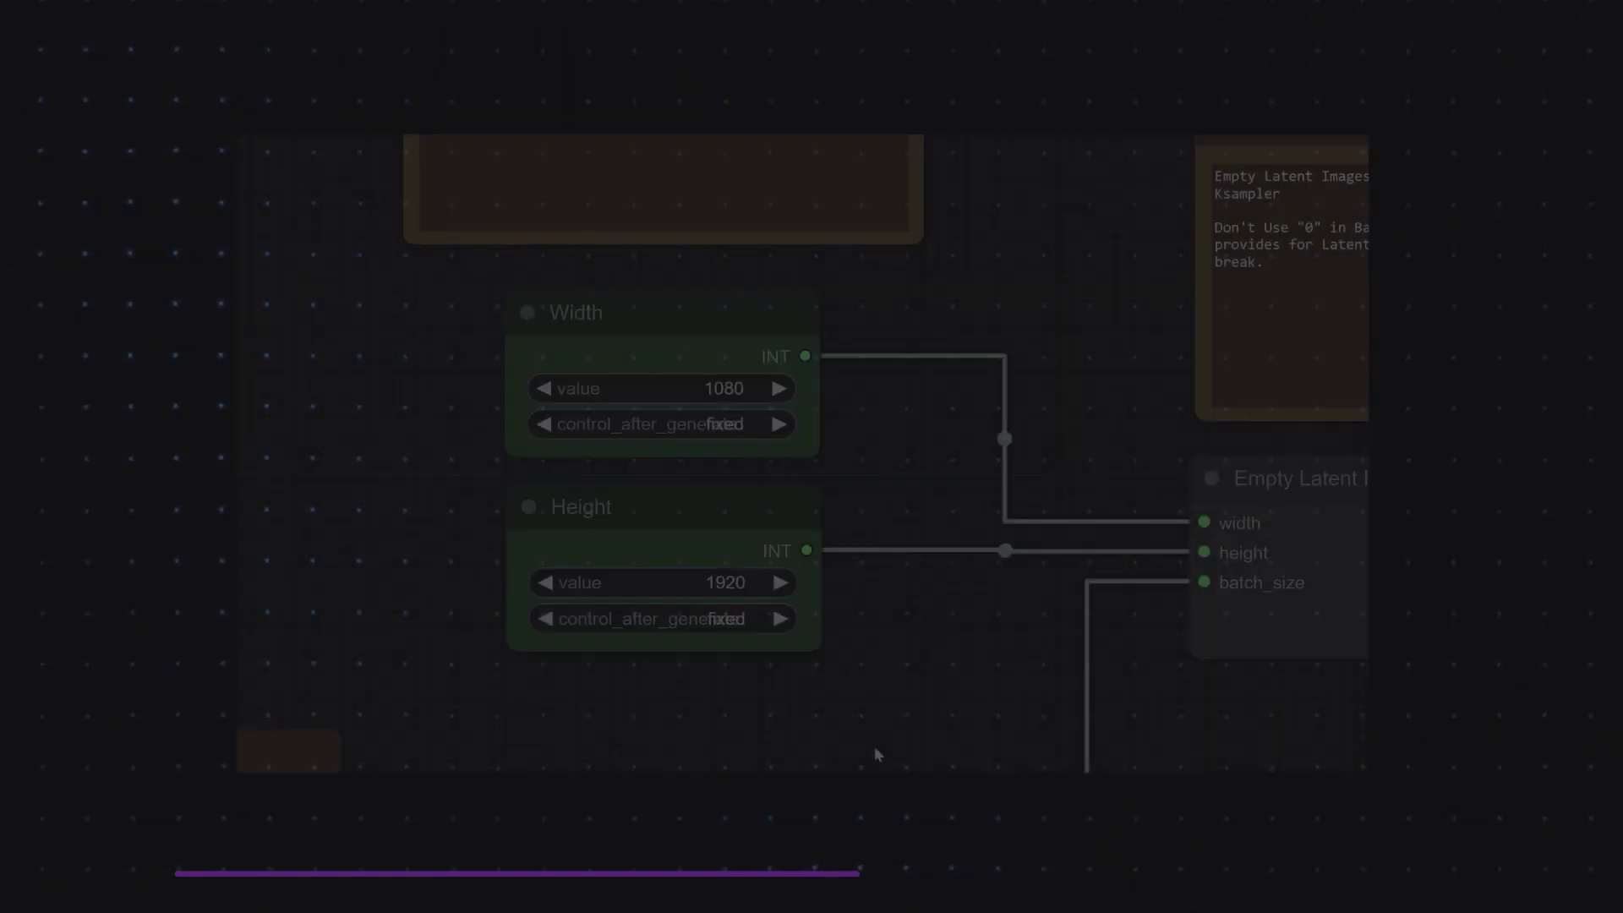
Set Height to 1920/1.5 (1280), Width to 720, and Batch Range to 250
{"action": "left_click", "coordinate": [659, 582]}
{"action": "type", "text": "1920"}
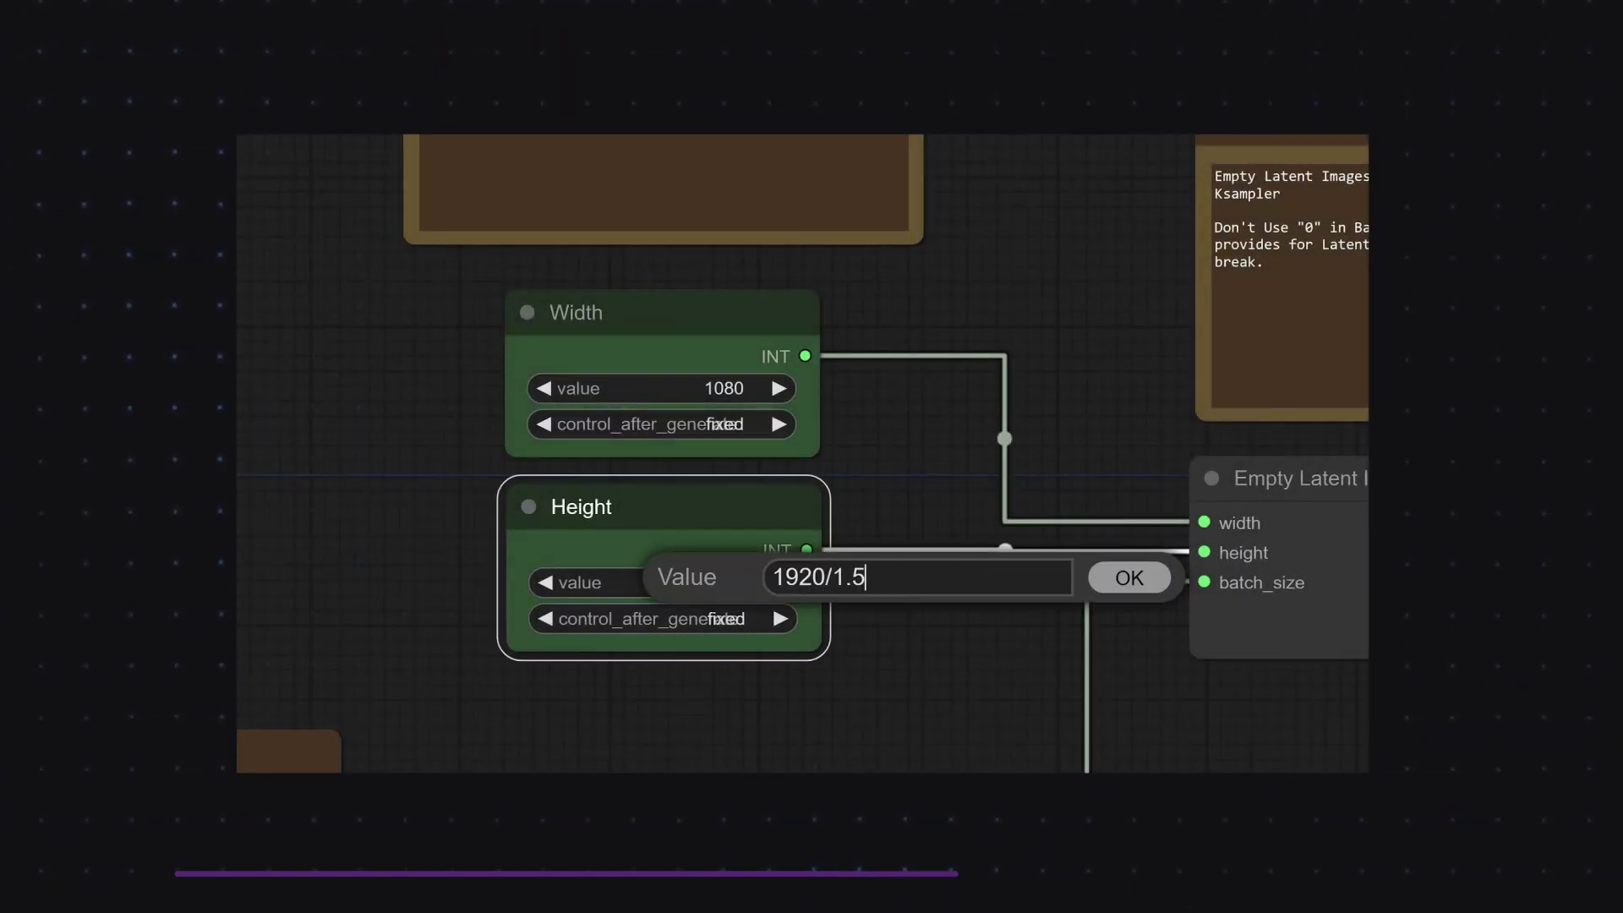
{"action": "type", "text": "/1.5"}
{"action": "key", "text": "Return"}
{"action": "left_click", "coordinate": [659, 388]}
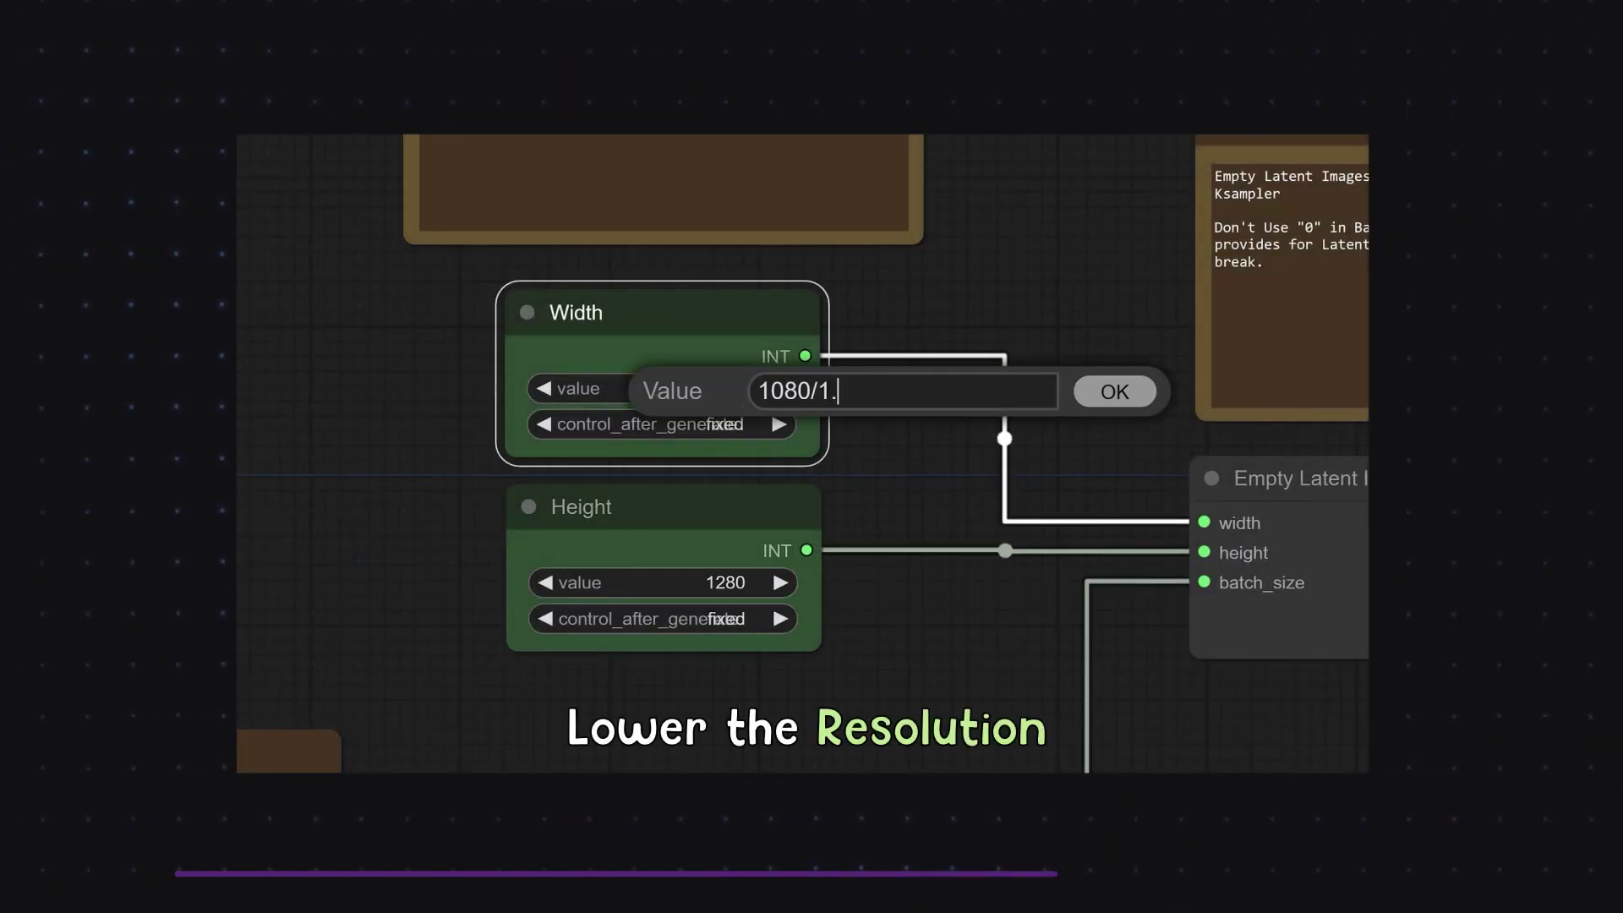
{"action": "key", "text": "Return"}
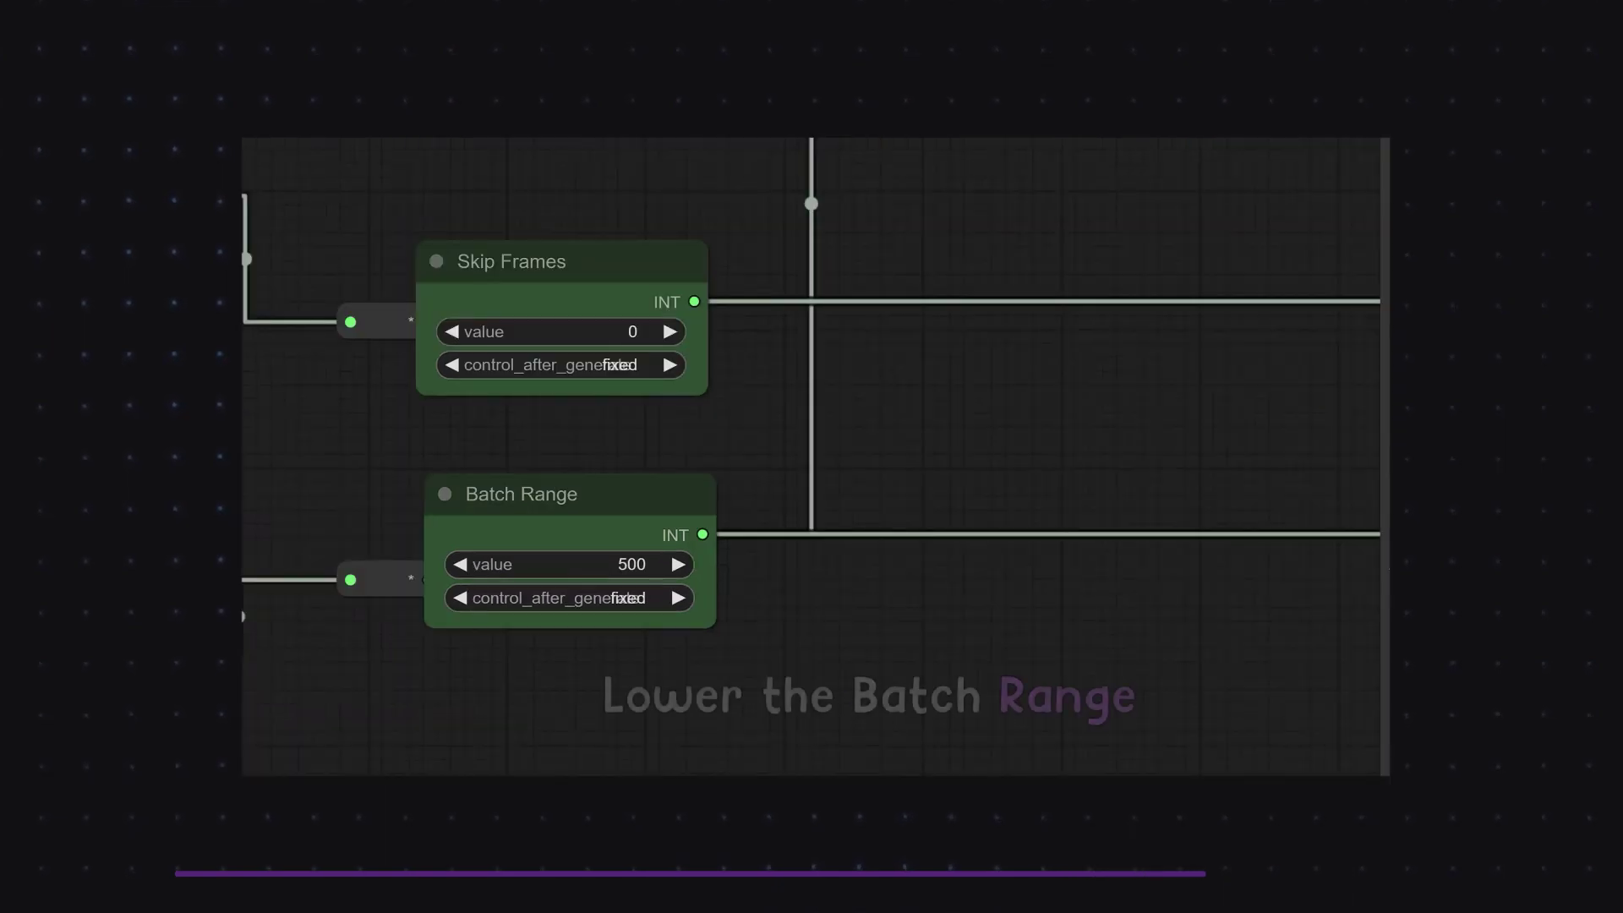
{"action": "left_click", "coordinate": [575, 564]}
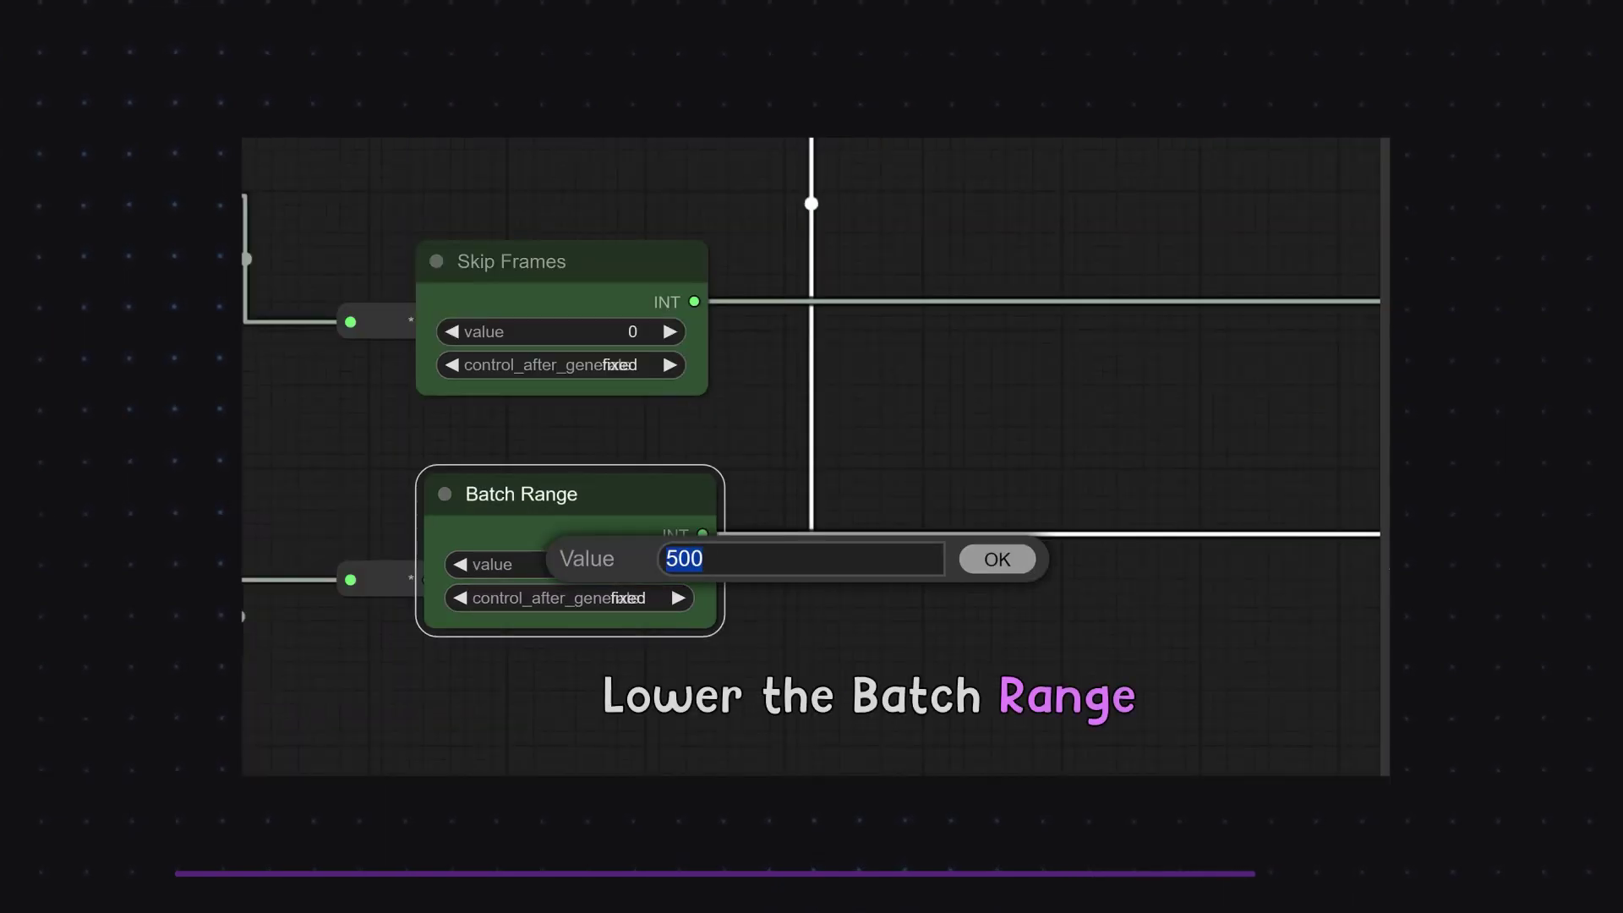
{"action": "type", "text": "250"}
{"action": "key", "text": "Return"}
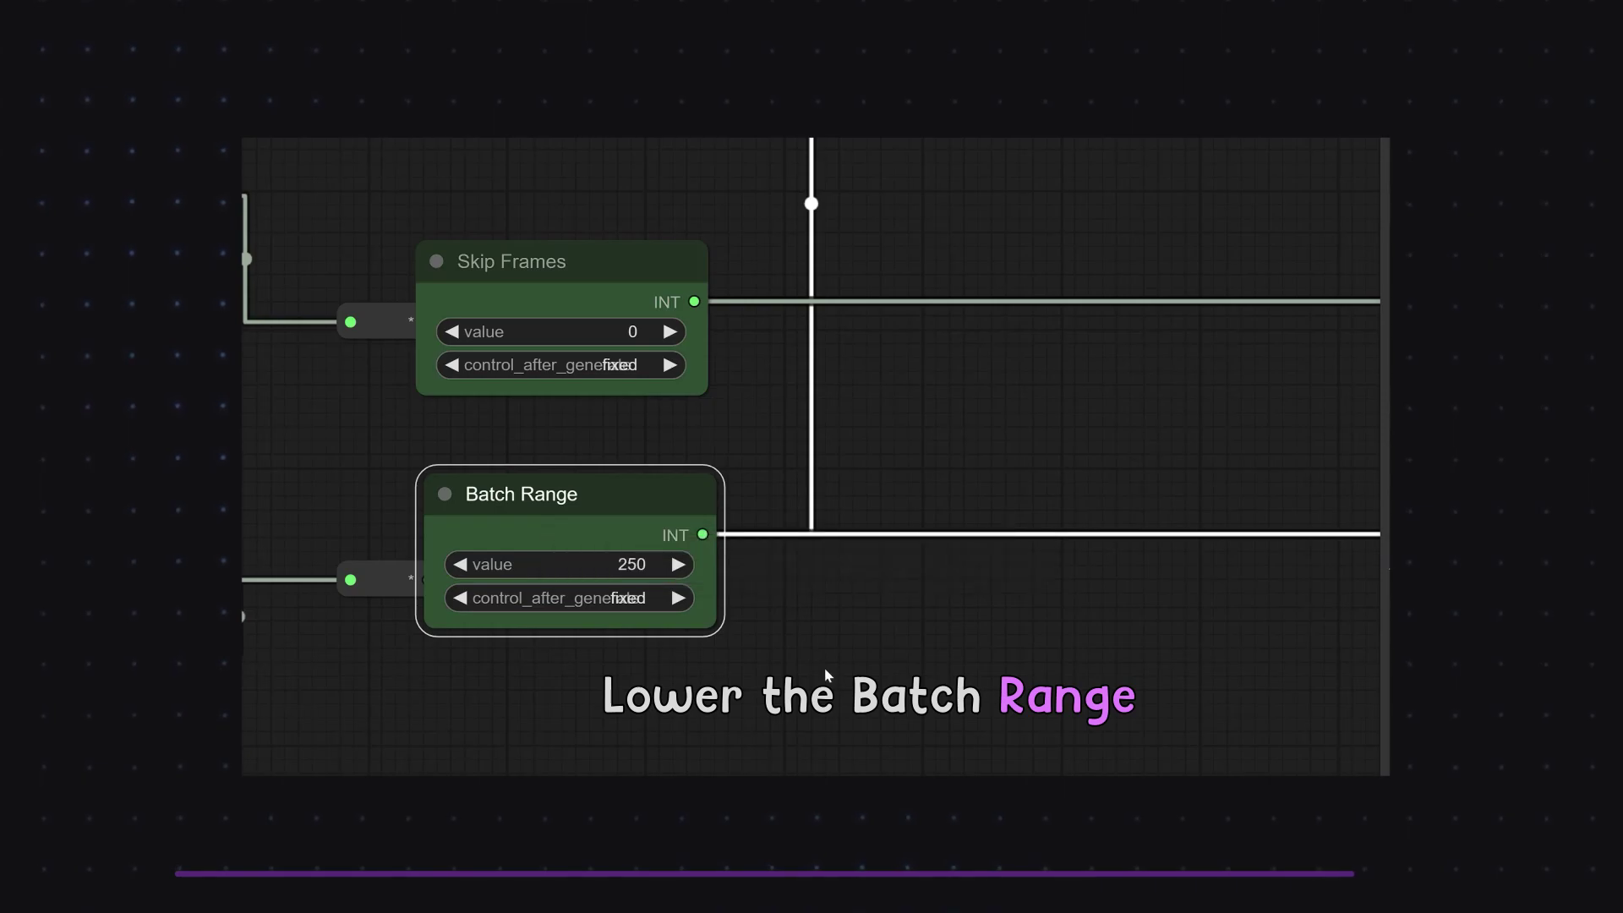